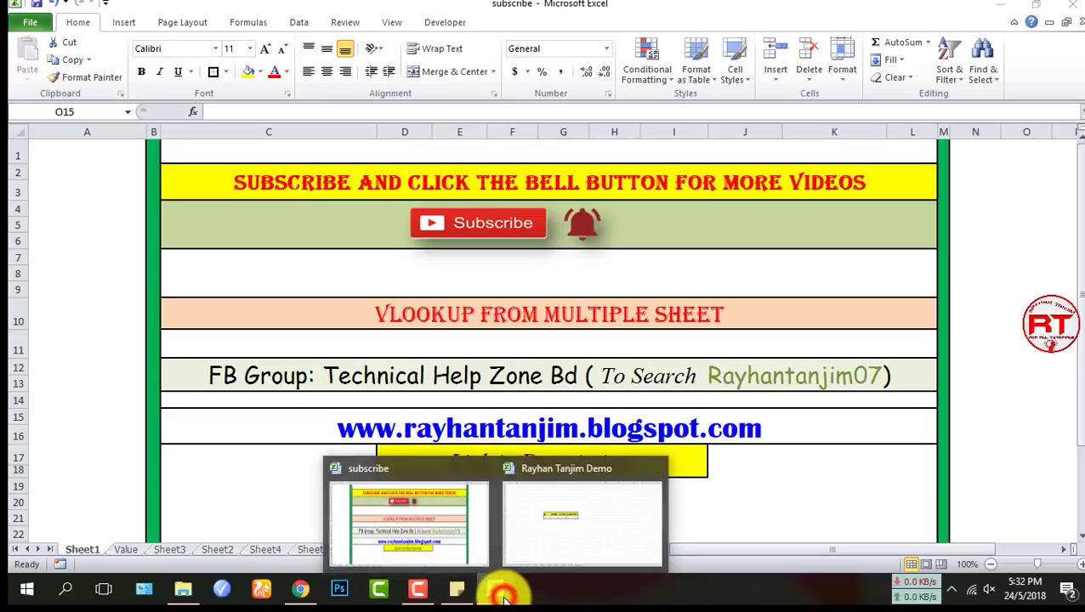
Browse the demo workbook's Sheet8, Sheet9, Sheet7 and Vlookup sheets, then return to the subscribe workbook.
click(588, 521)
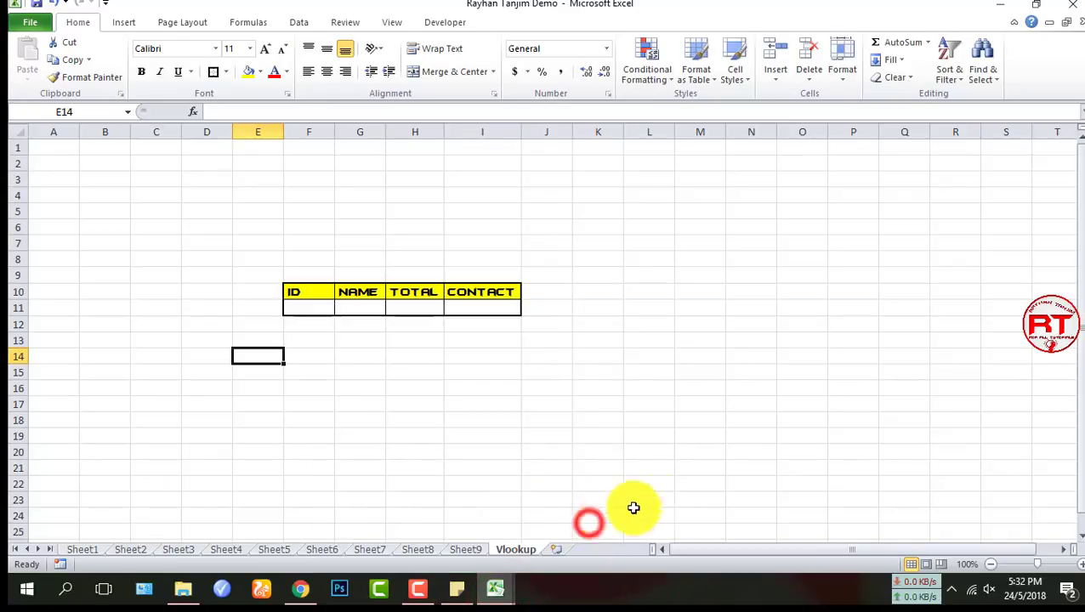
click(413, 549)
click(473, 551)
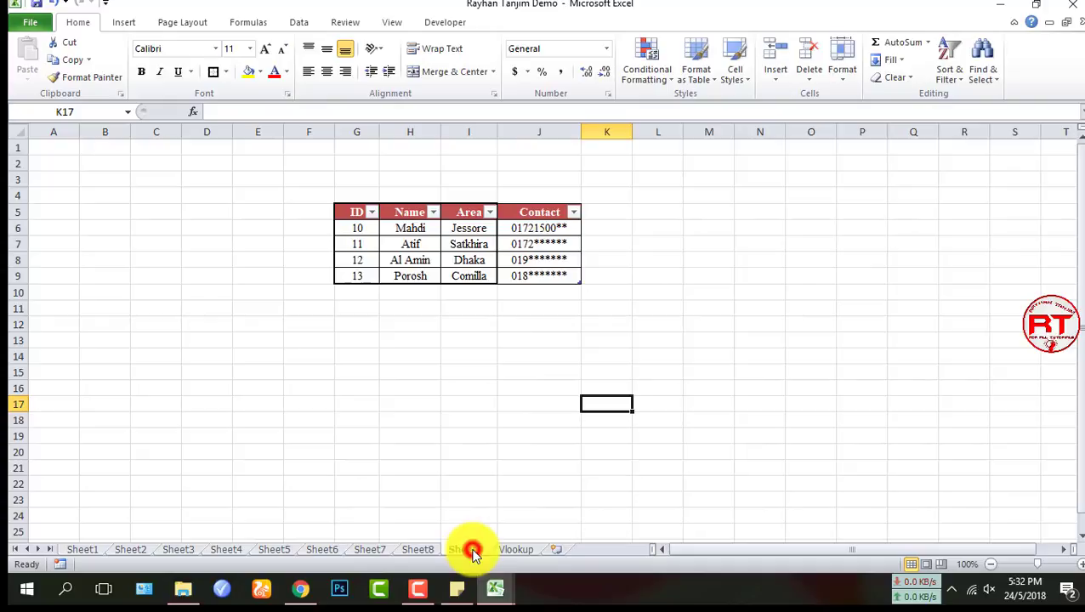
click(372, 550)
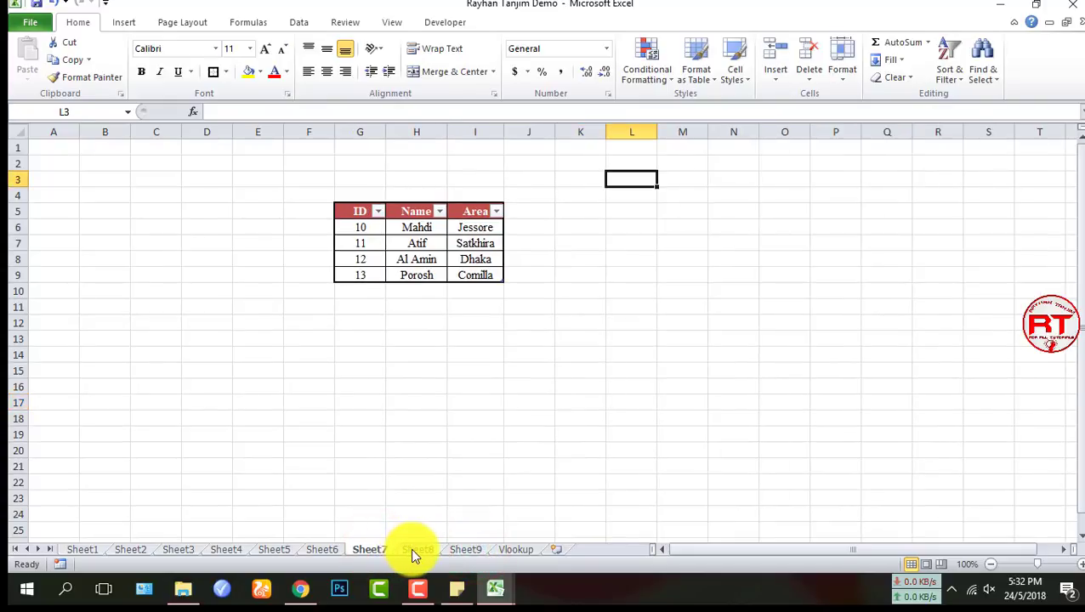
click(414, 550)
click(468, 550)
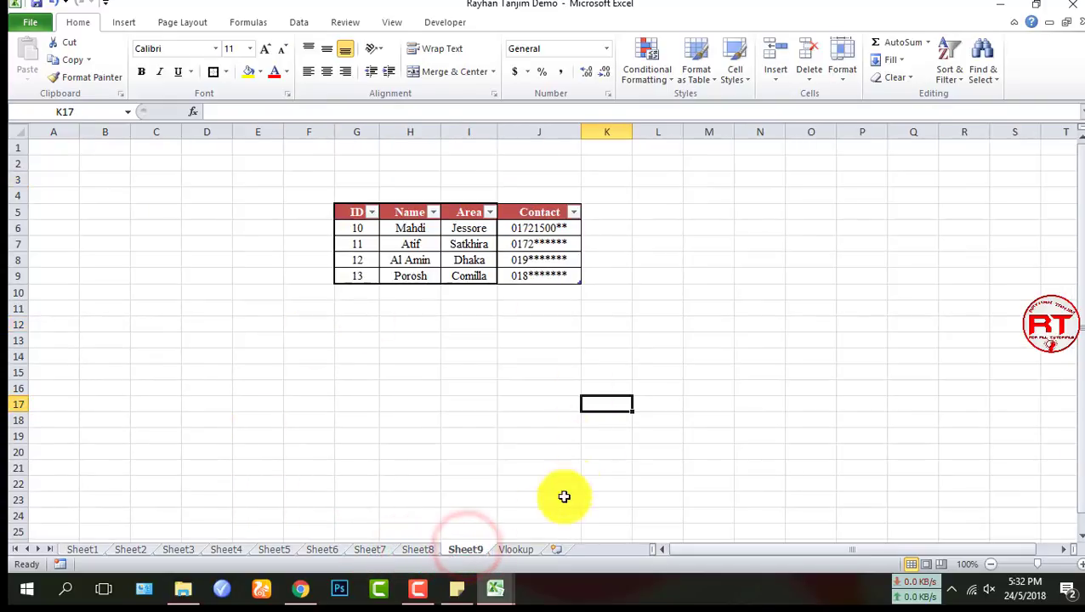
click(517, 549)
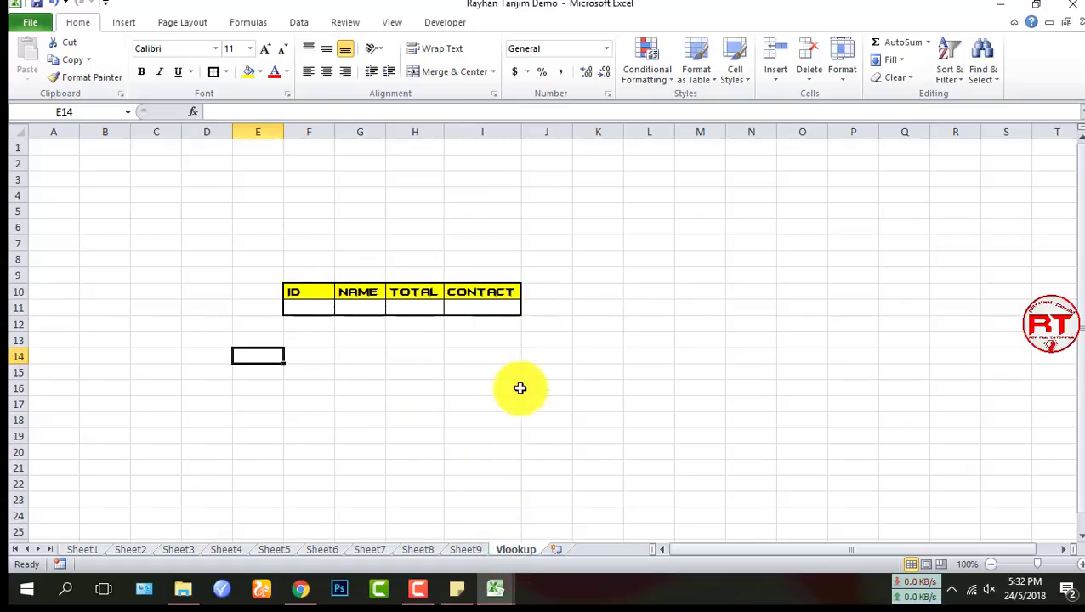
click(496, 589)
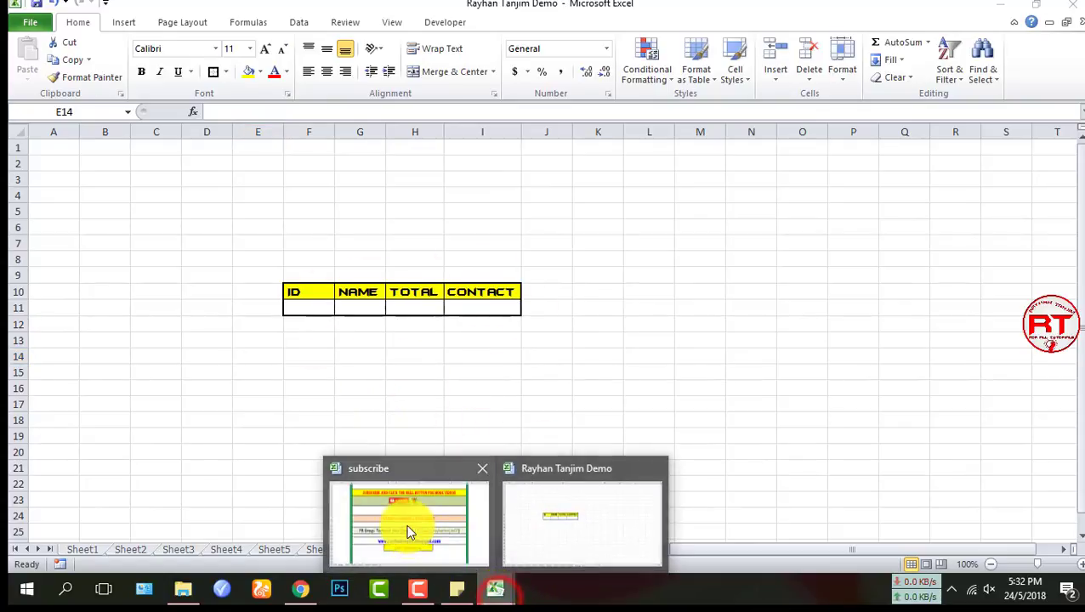
click(408, 533)
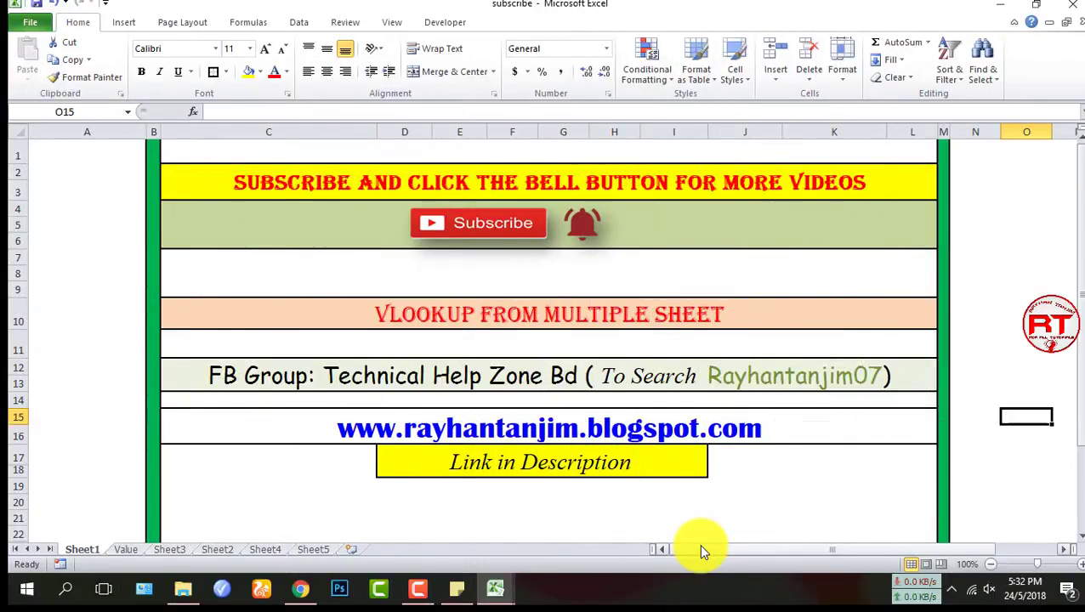
Bring the demo workbook back and flip through Sheet8 and Sheet9, ending on Sheet7.
click(496, 589)
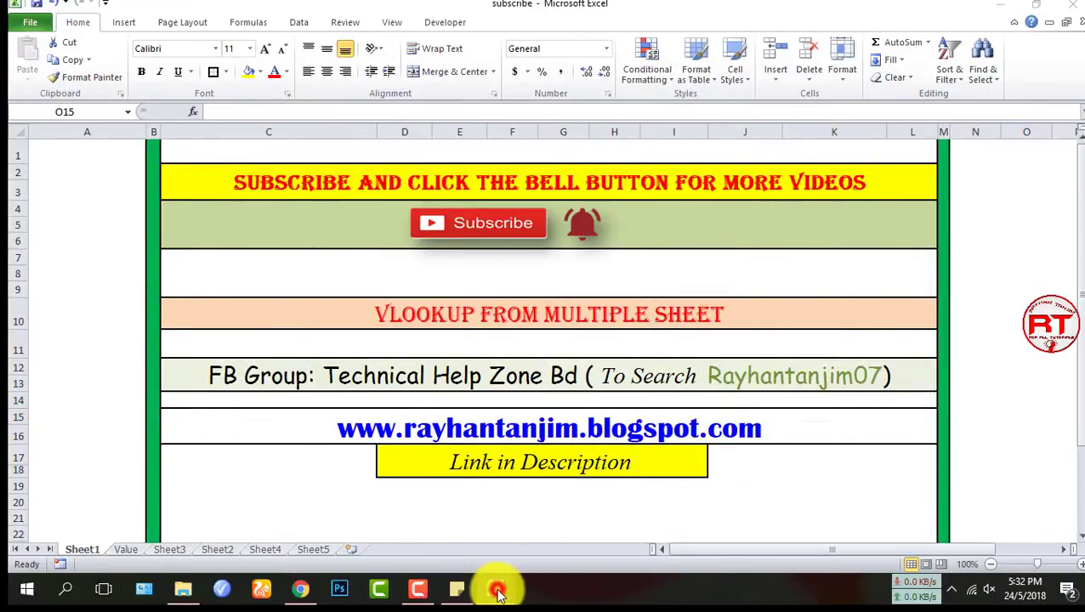
click(571, 525)
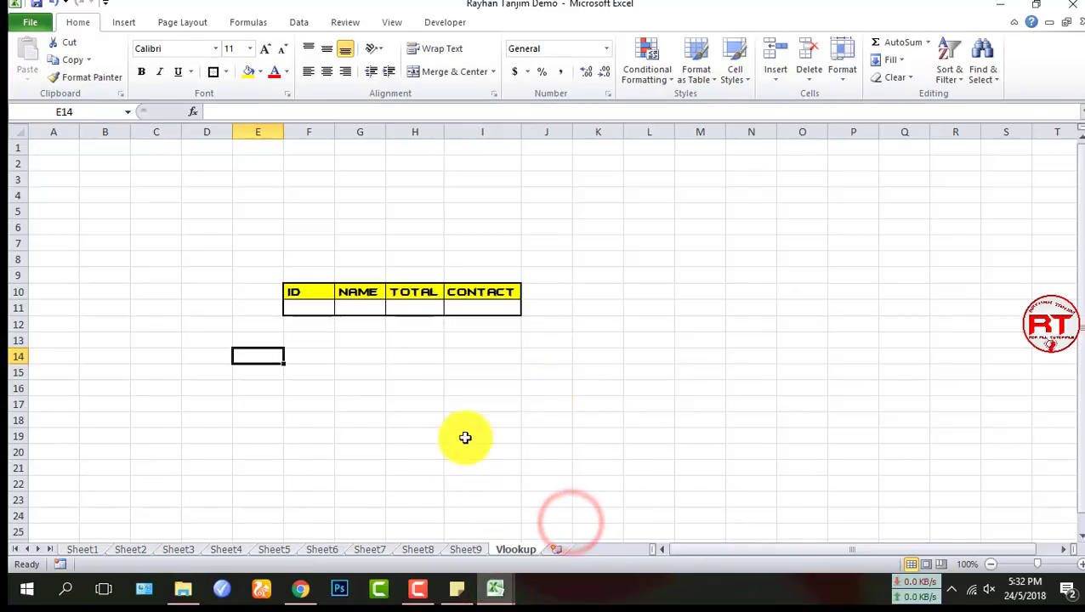
click(398, 550)
click(375, 550)
click(415, 549)
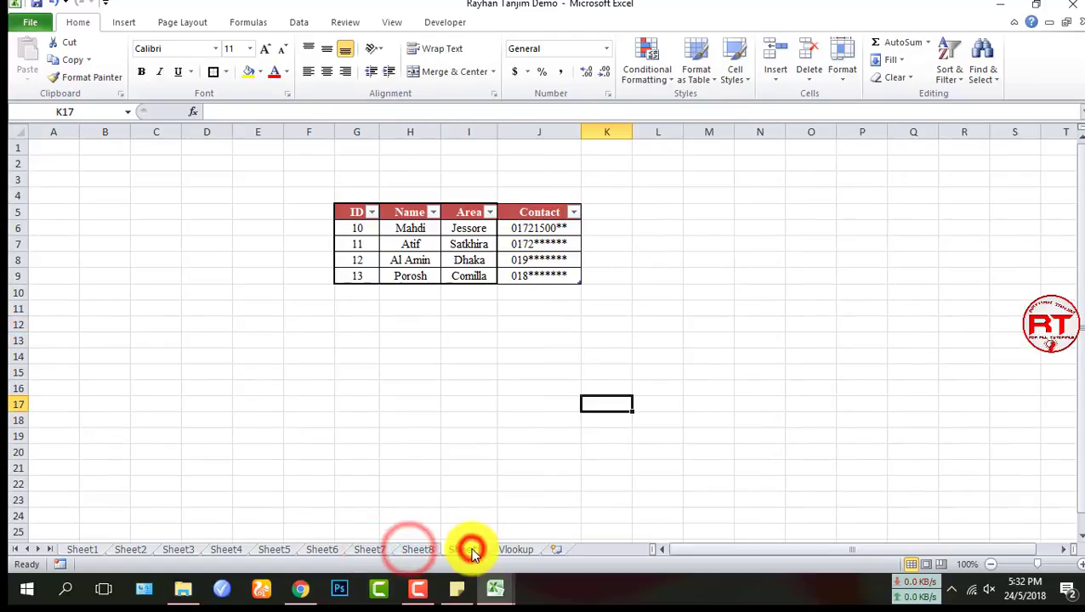
click(469, 549)
click(375, 550)
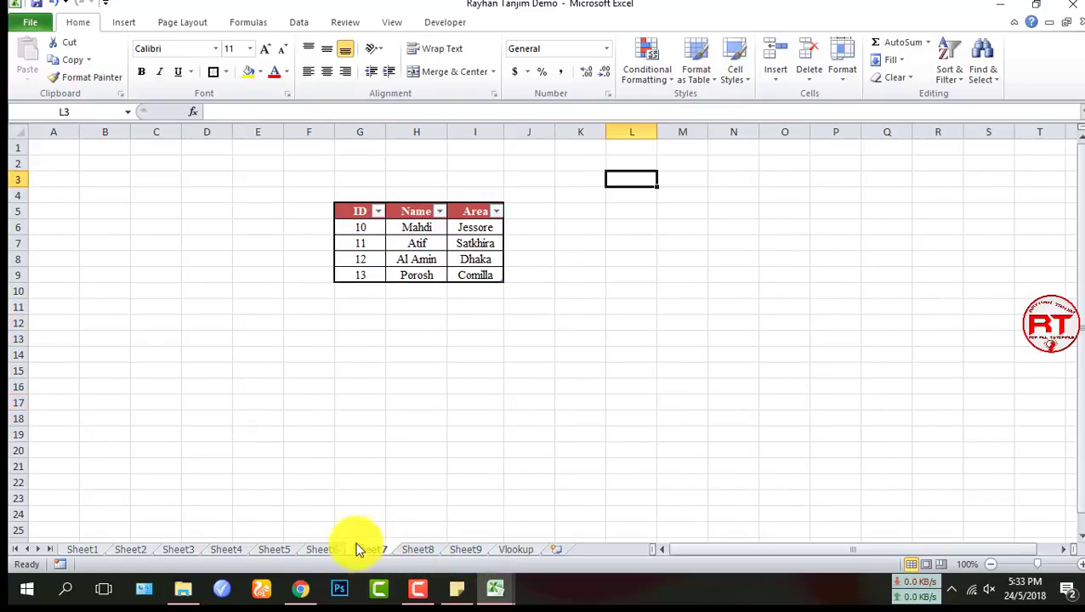
Rename Sheet7, Sheet8 and Sheet9 to 1, 2 and 3.
double_click(374, 550)
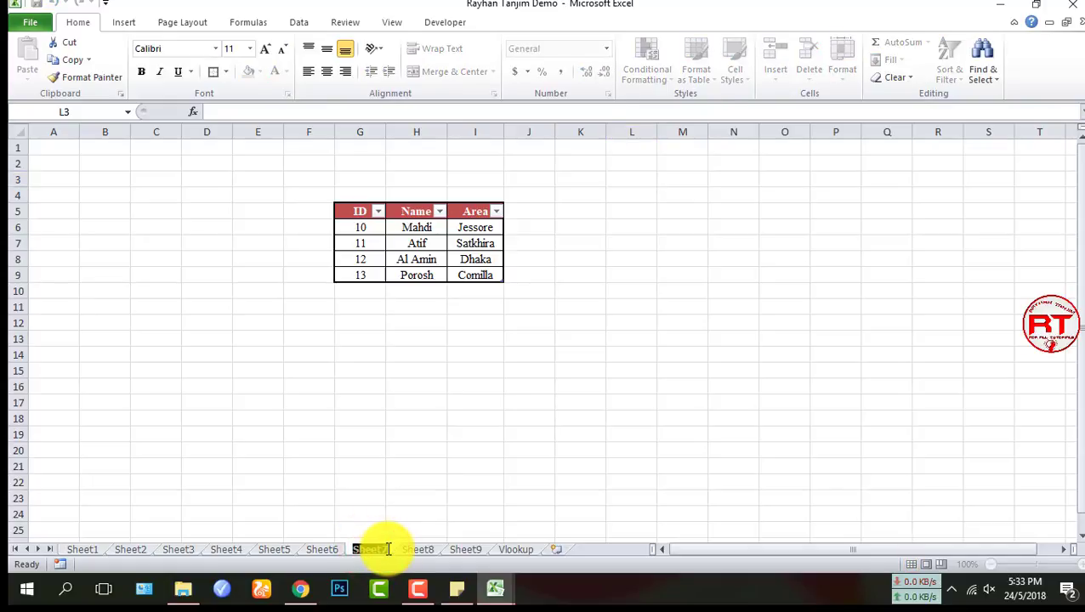
text(1)
double_click(393, 549)
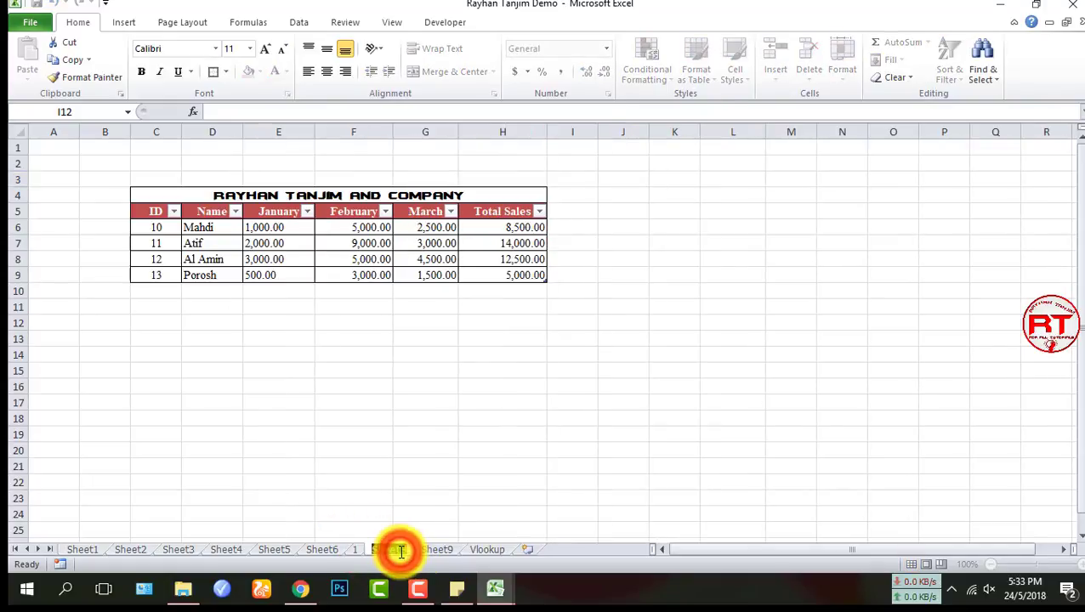
text(2)
double_click(409, 550)
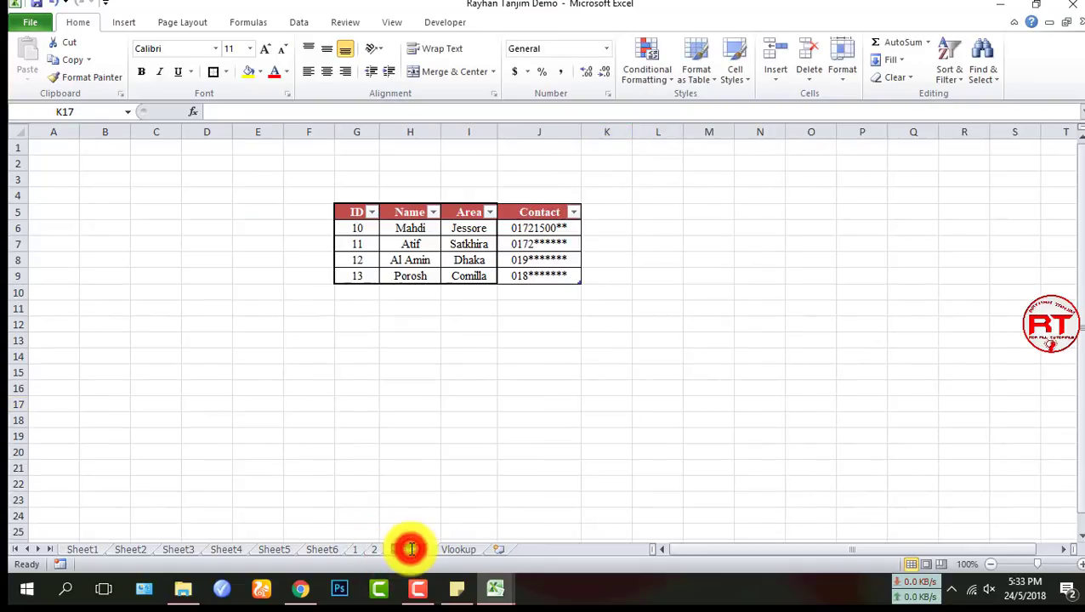
text(3)
click(549, 485)
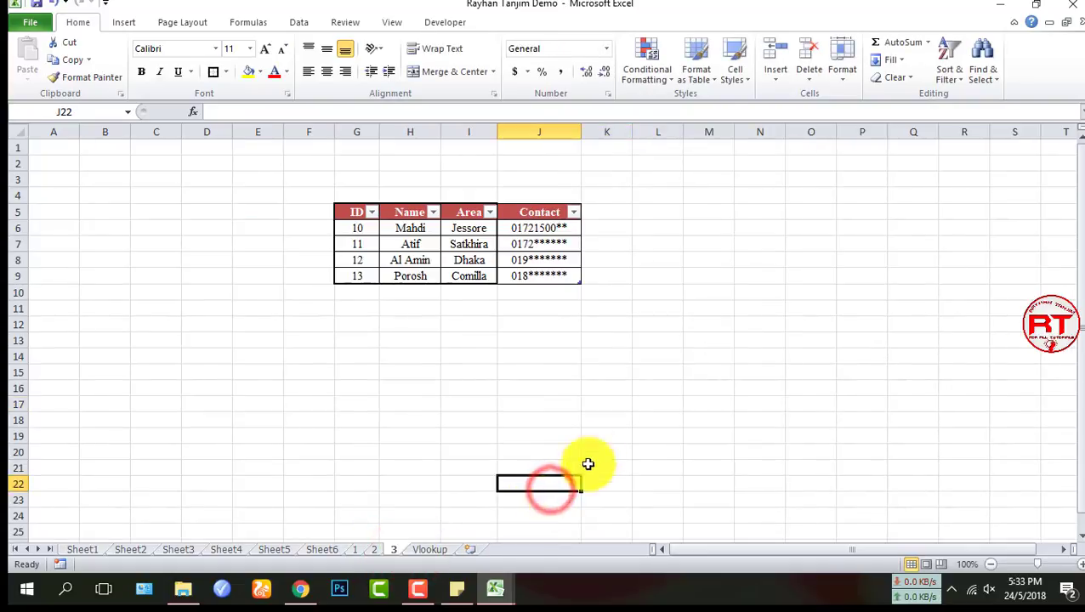
Check the renamed sheets 1, 2 and 3, then return to the Vlookup sheet.
click(366, 551)
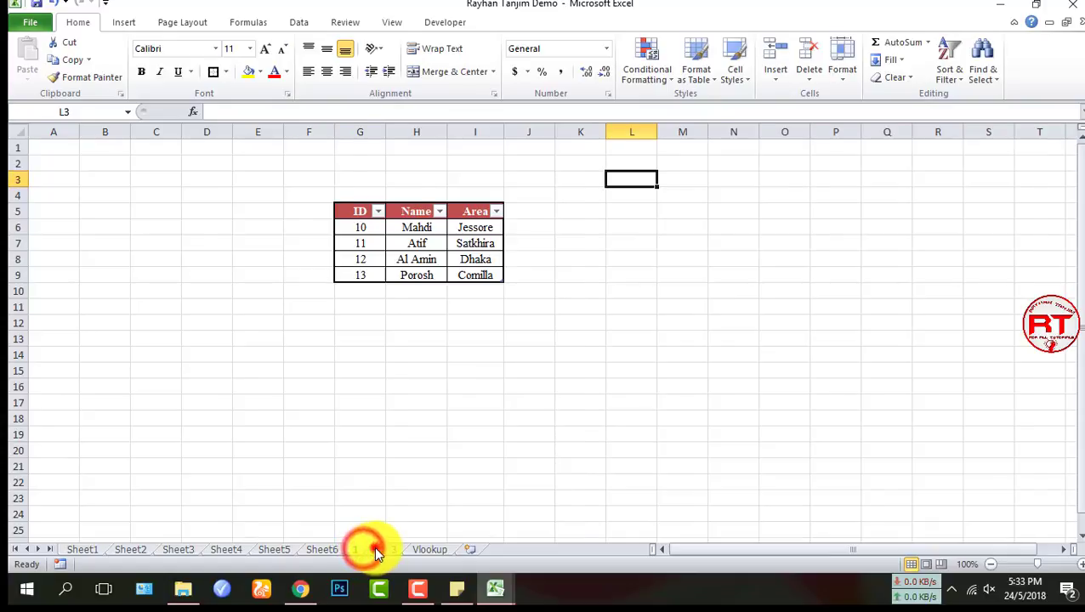
click(375, 550)
click(395, 550)
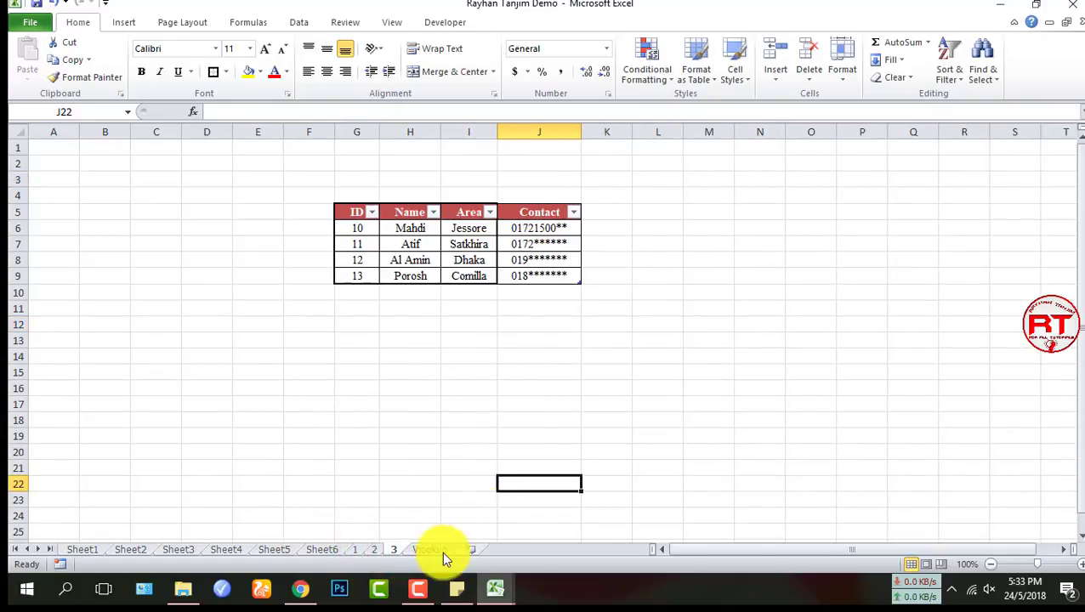
click(428, 550)
click(487, 382)
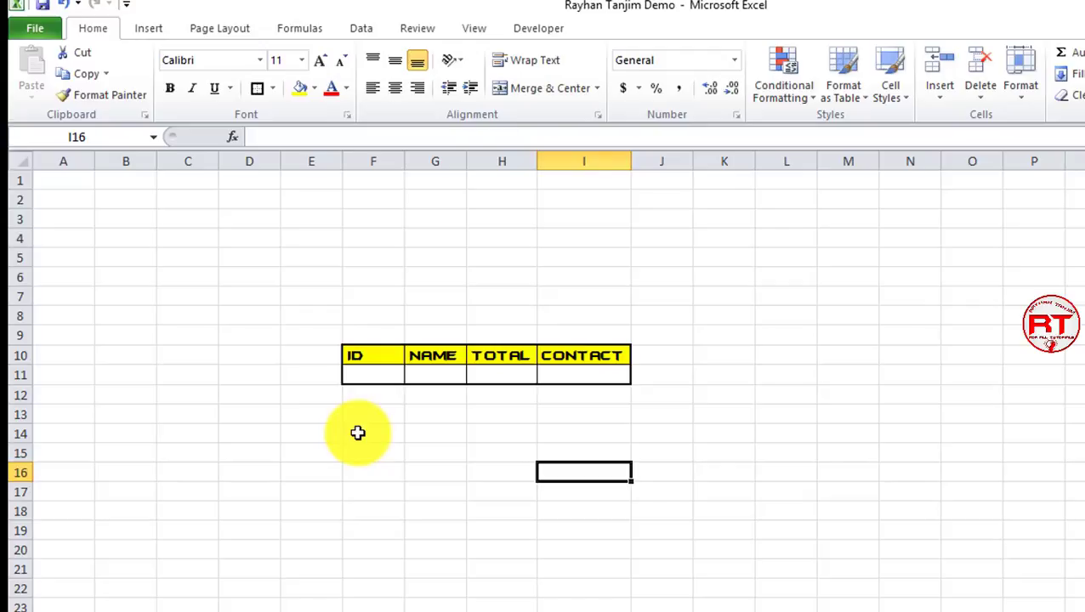
Select cell F11 under the ID heading and show the Data ribbon tools.
click(364, 374)
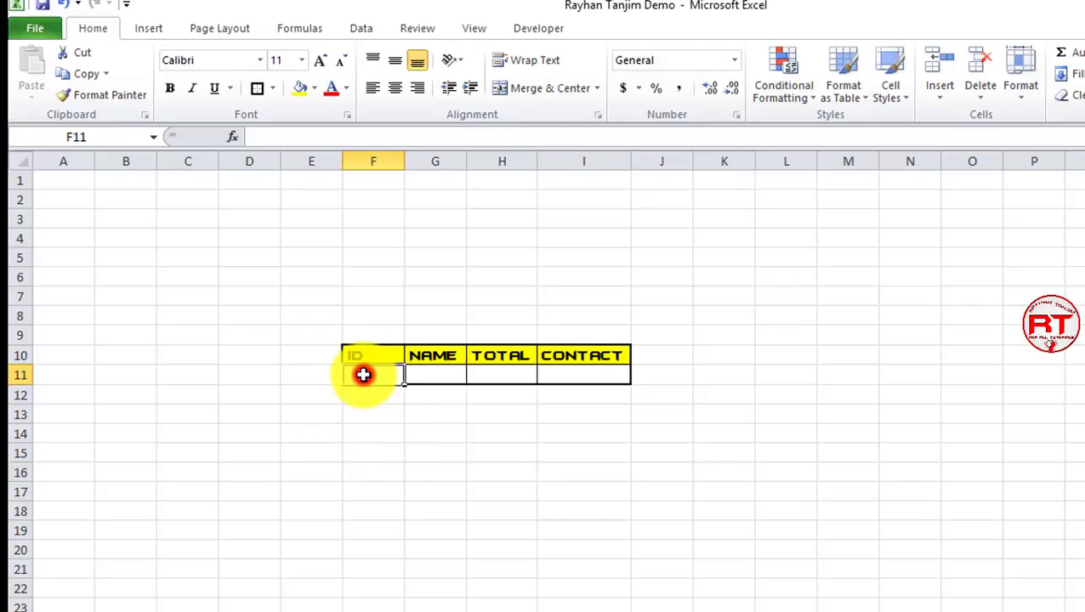
click(360, 28)
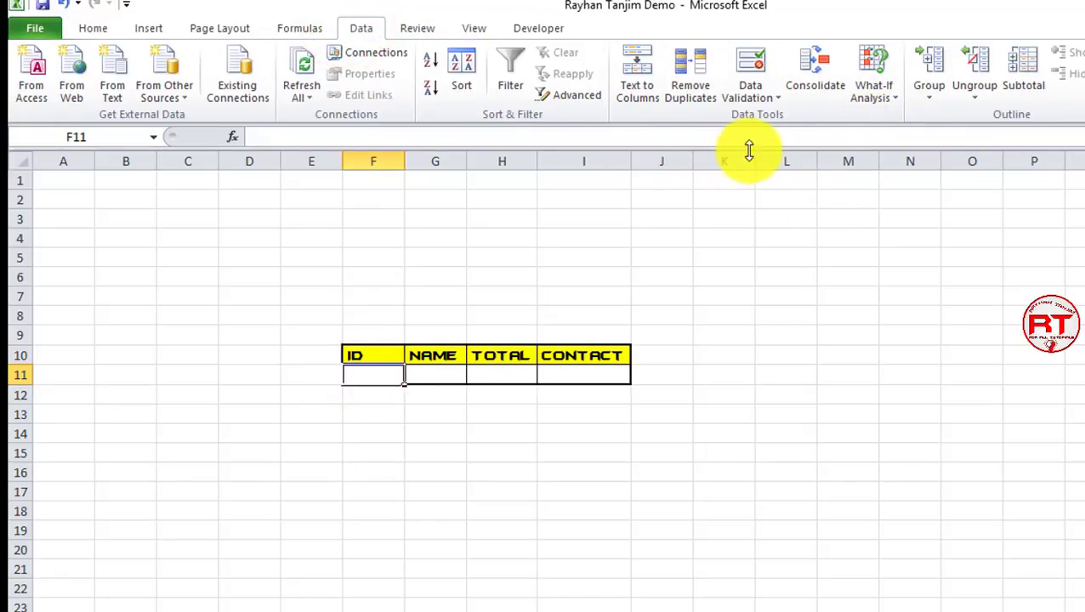
Give F11 List data validation sourced from sheet 1's IDs, ='1'!$G$6:$G$9.
click(768, 99)
click(776, 119)
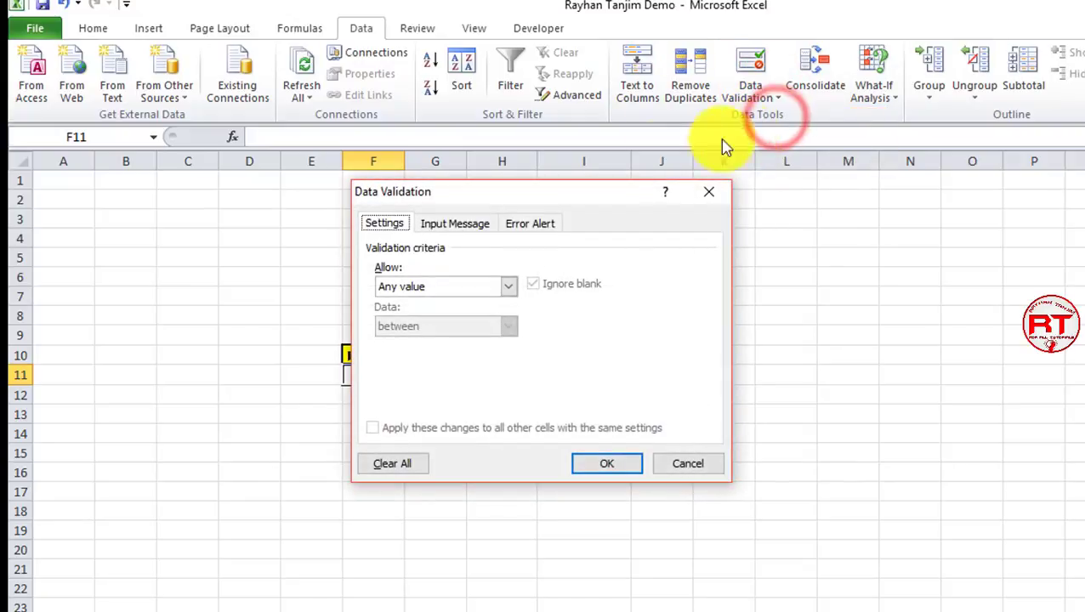
drag(577, 195, 977, 189)
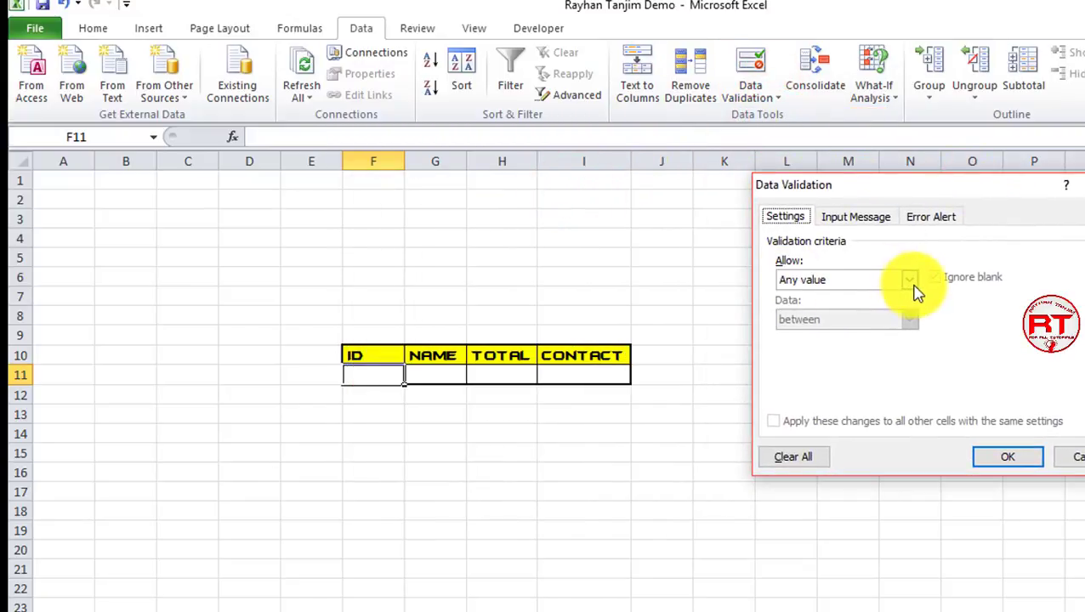
click(910, 279)
click(815, 335)
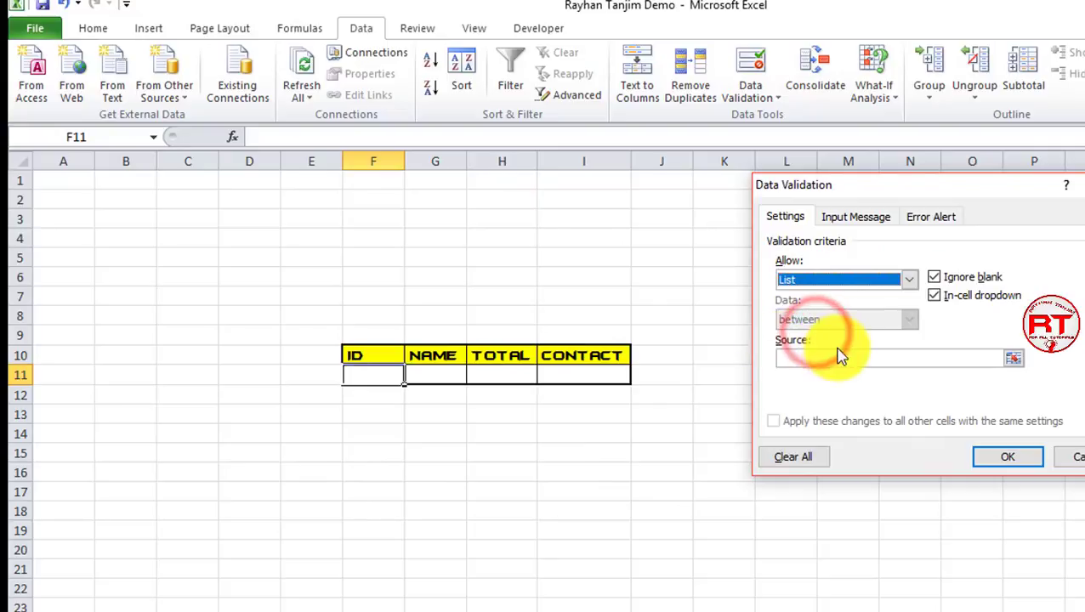
click(808, 359)
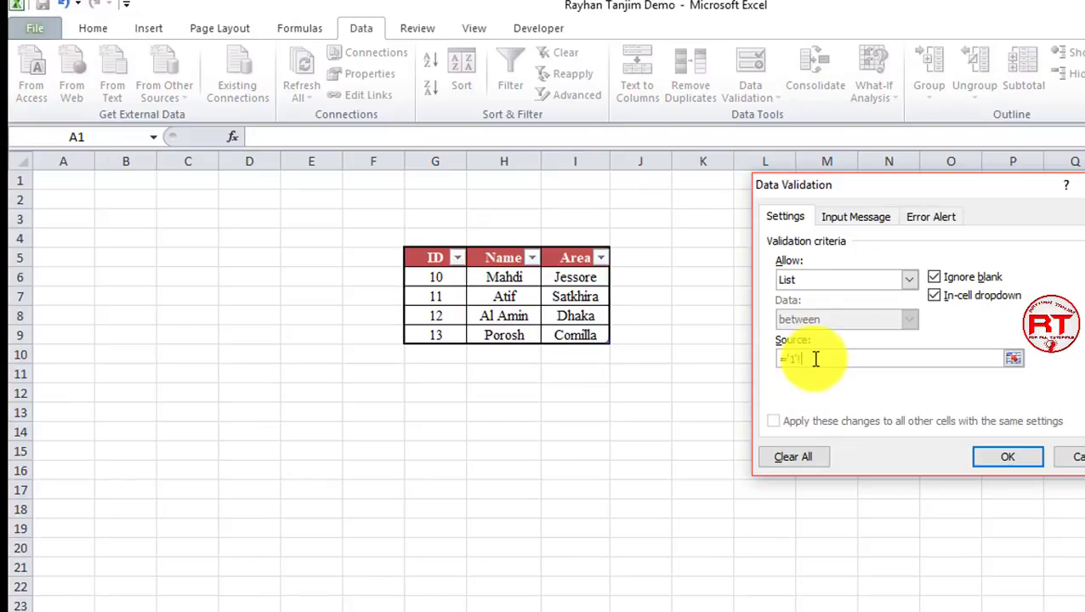
click(800, 359)
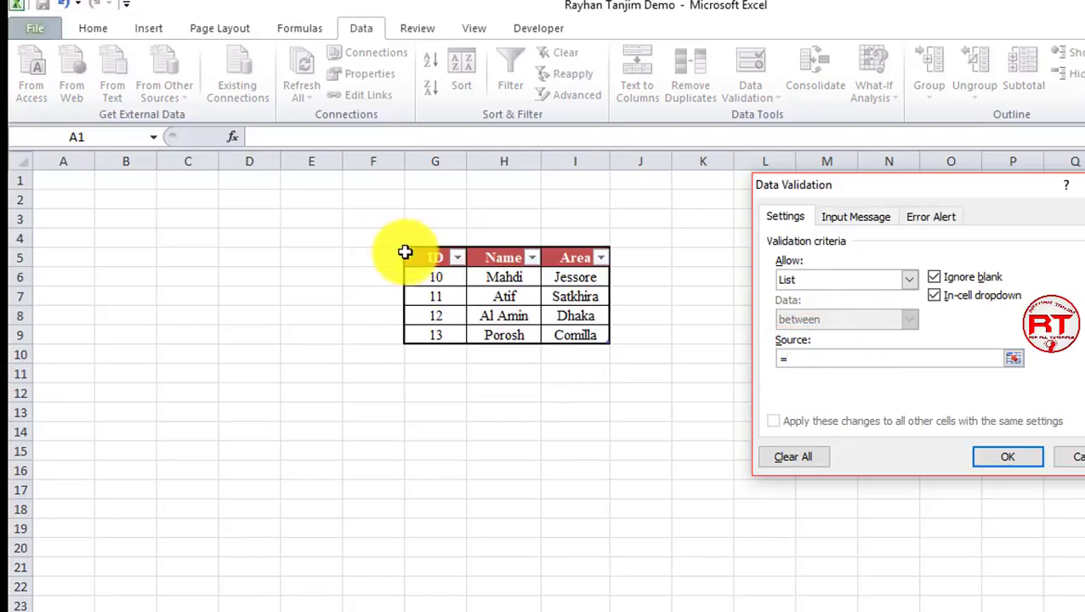
drag(428, 277, 440, 335)
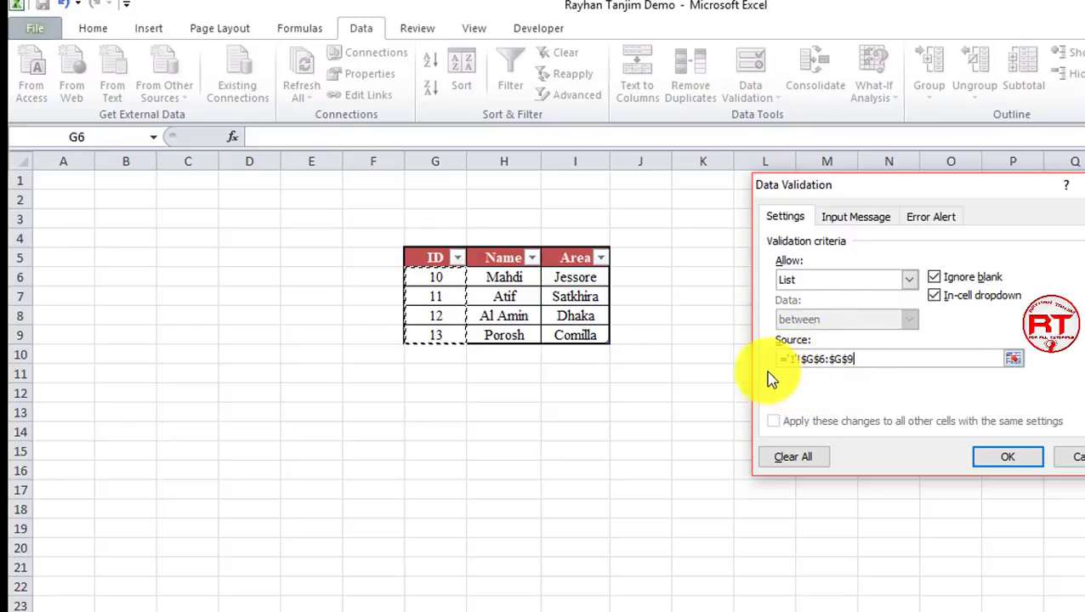
click(1006, 460)
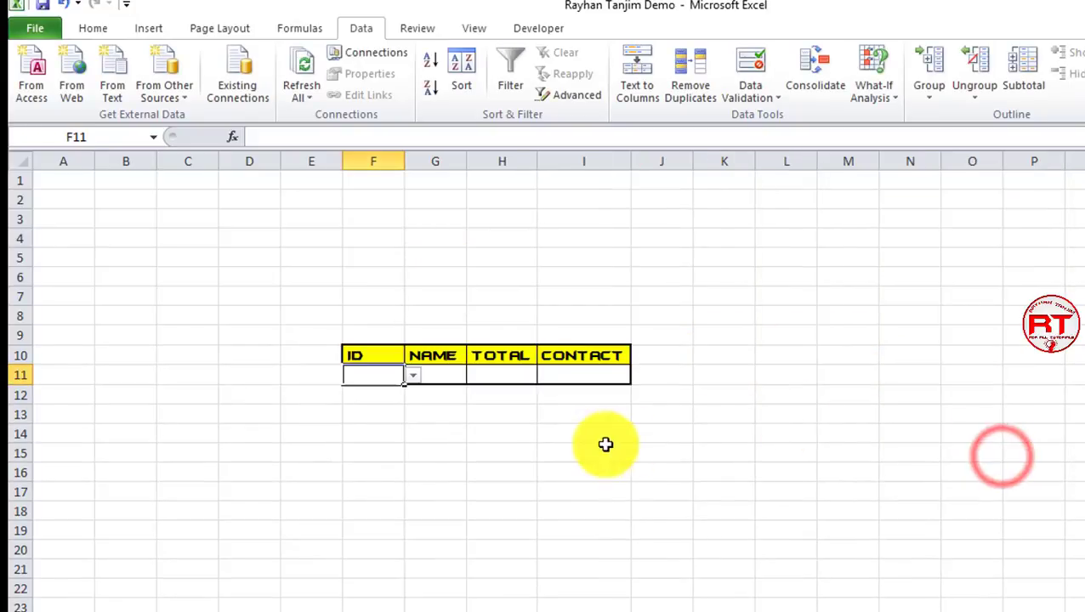
Choose ID 12 from F11's dropdown, glance at sheet 2's sales table, and return to Vlookup.
click(426, 427)
click(380, 374)
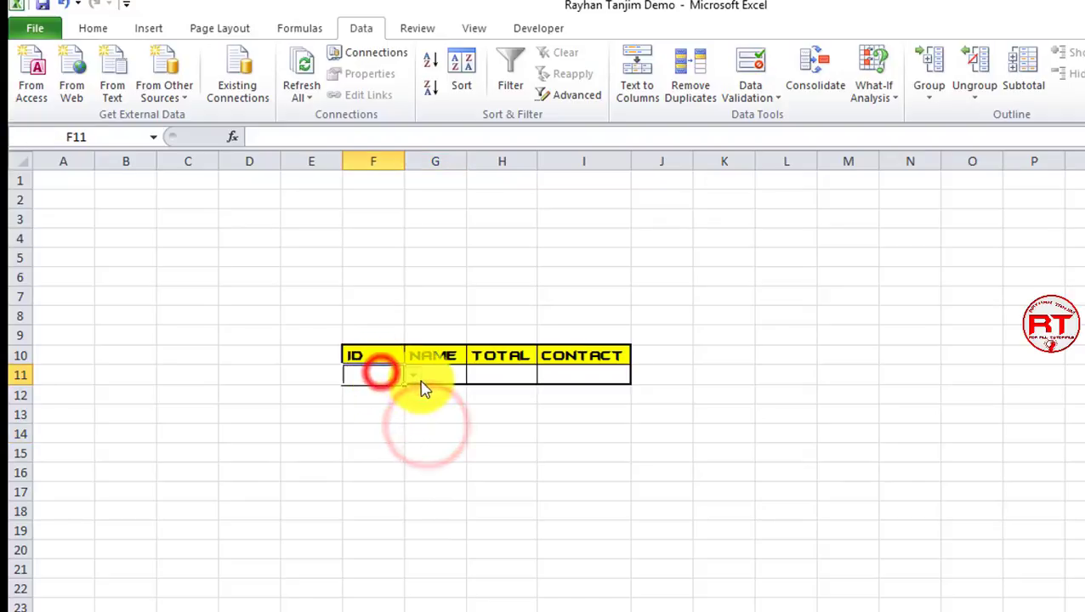
click(413, 375)
click(381, 394)
click(414, 375)
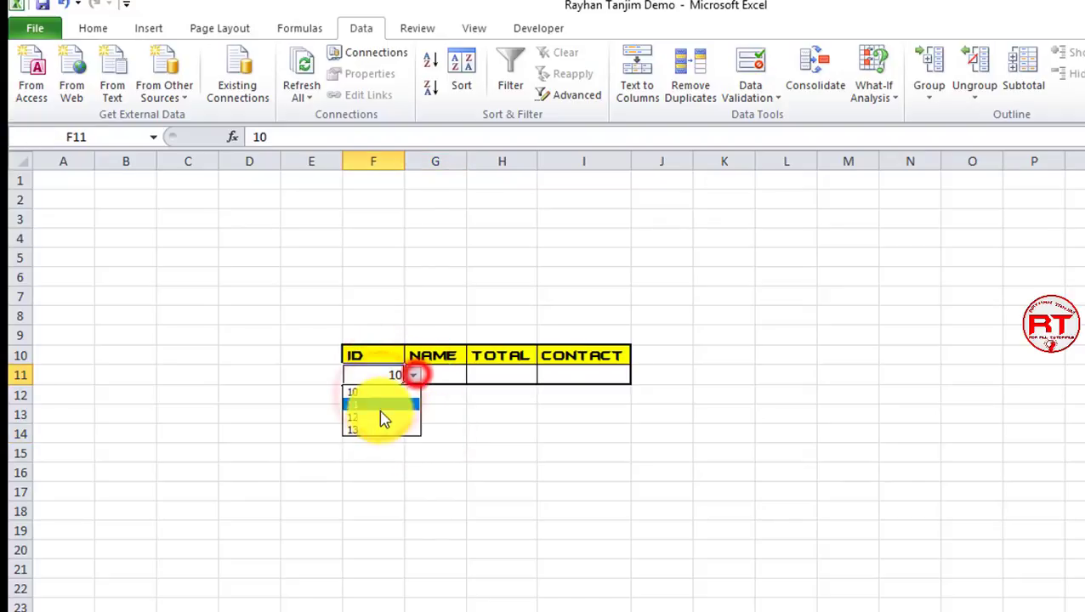
click(376, 409)
click(520, 436)
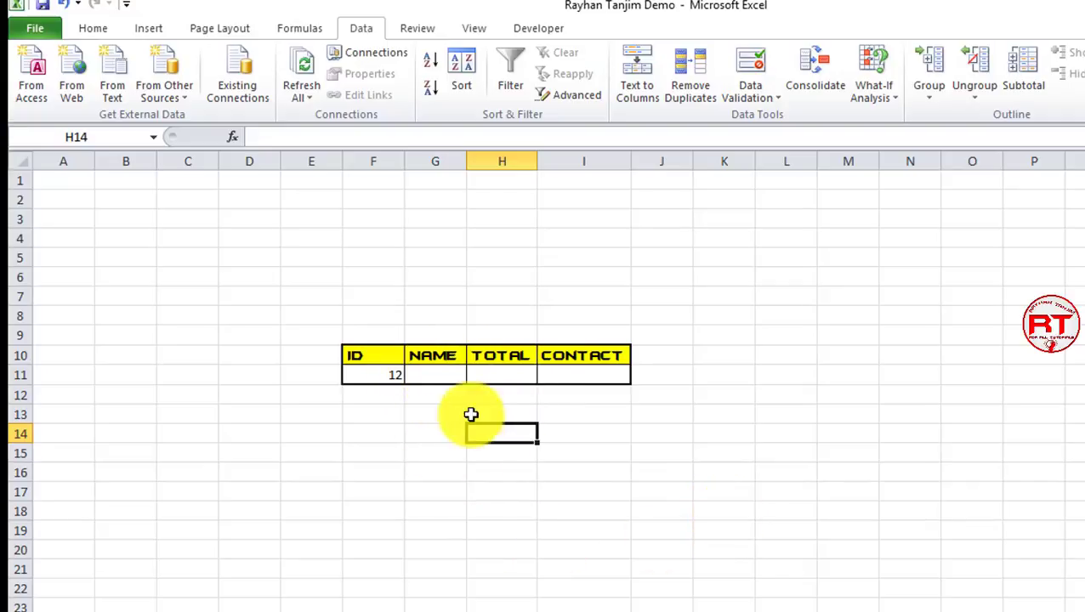
click(431, 605)
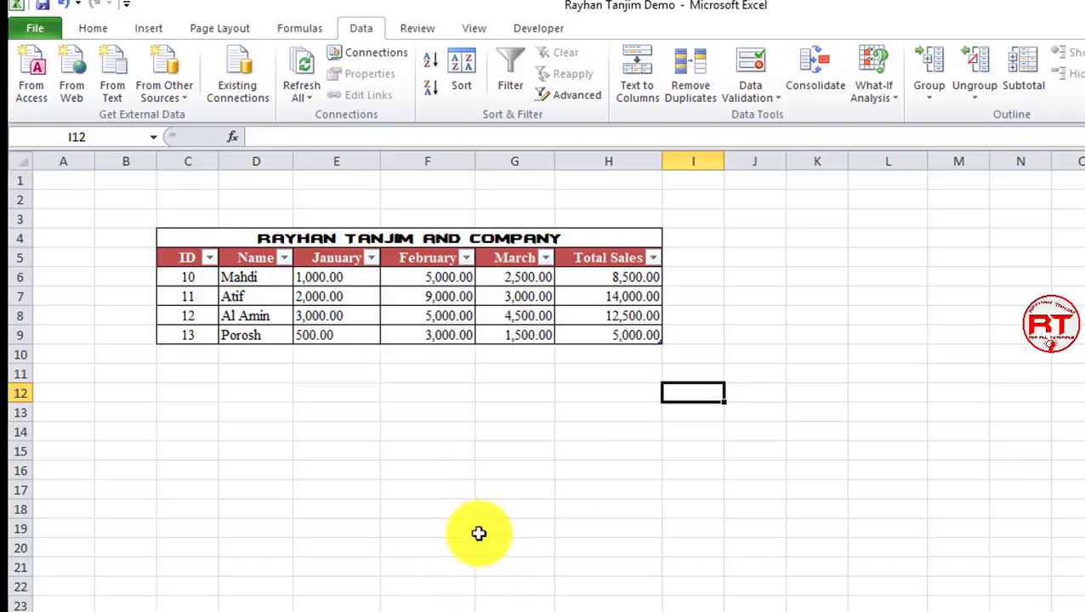
click(508, 604)
Enter =VLOOKUP(F11,Table4[#All],2,0) in G11 using sheet 1's ID/Name/Area table.
click(451, 375)
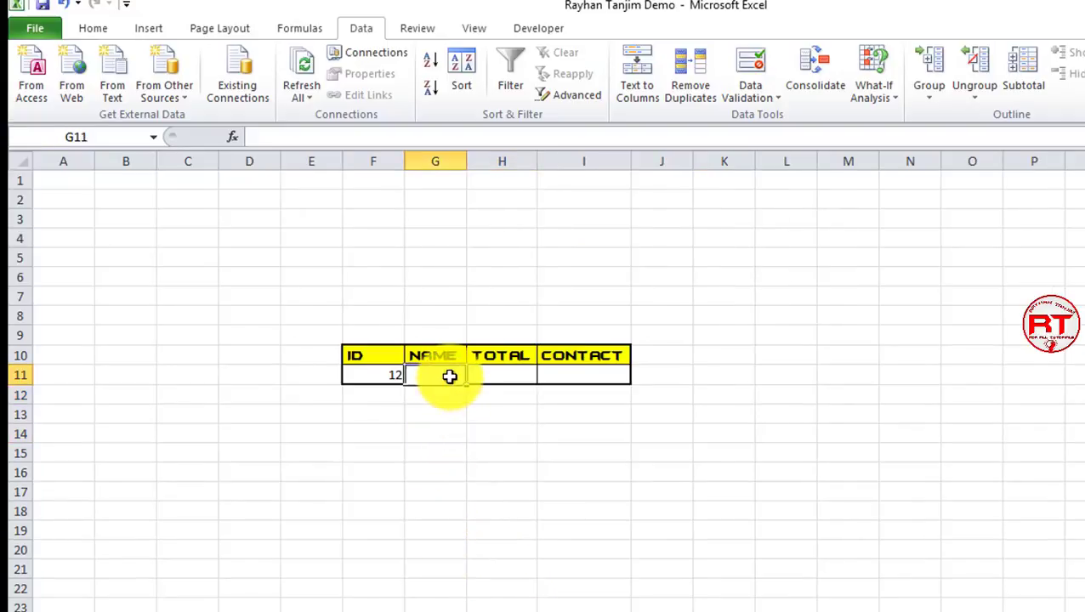
double_click(451, 375)
text(=)
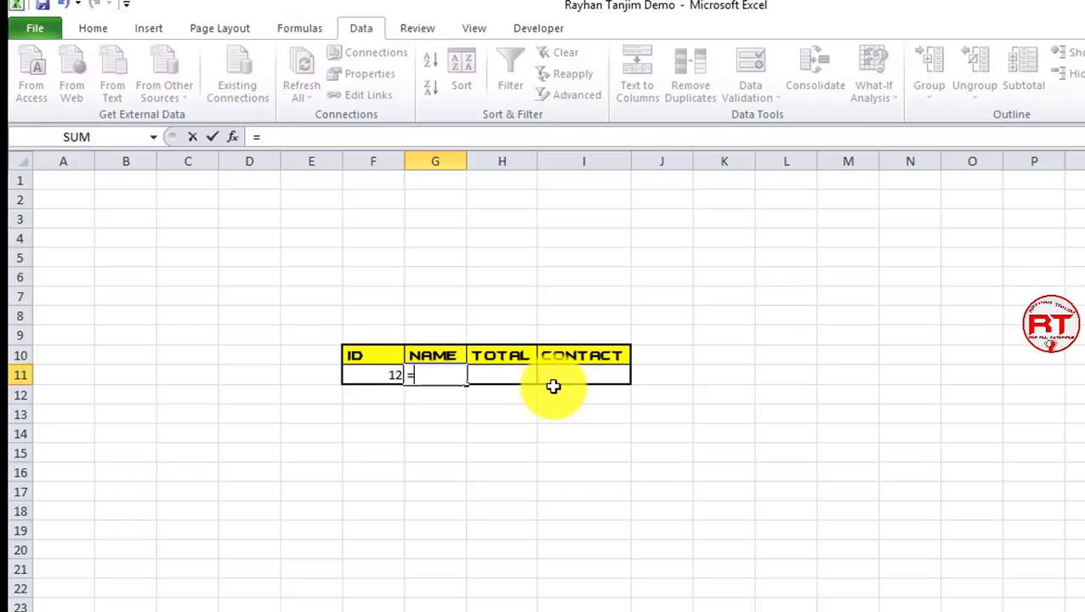
text(vl)
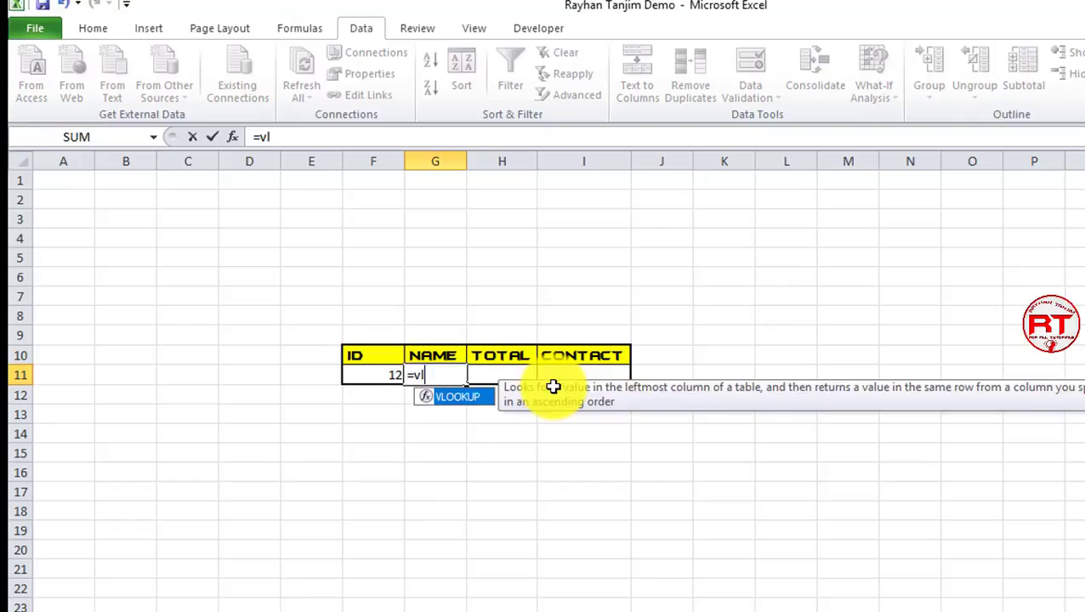
key(Tab)
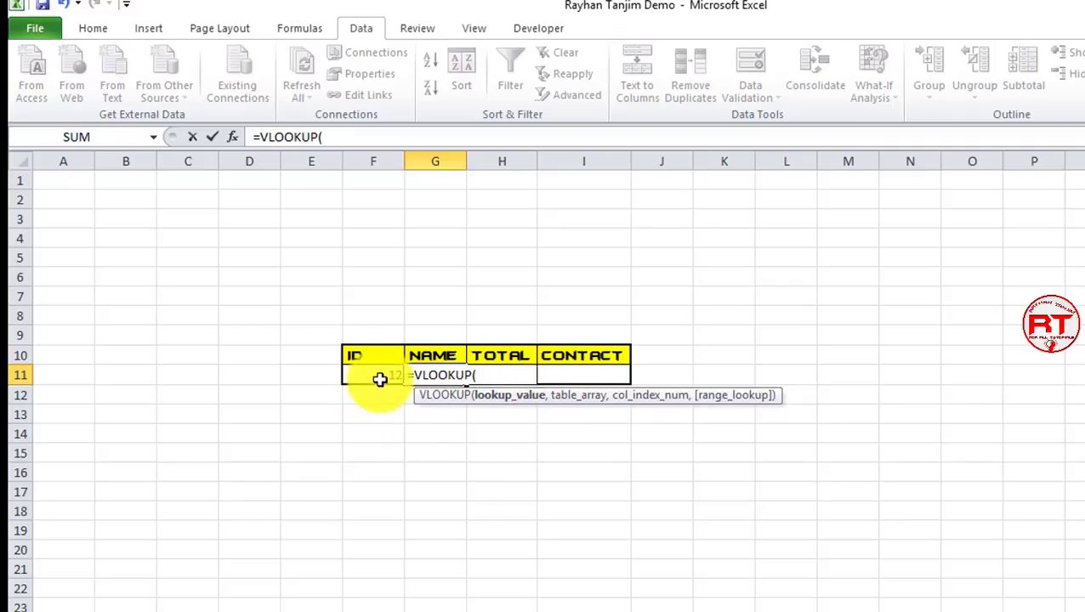
text(F11,)
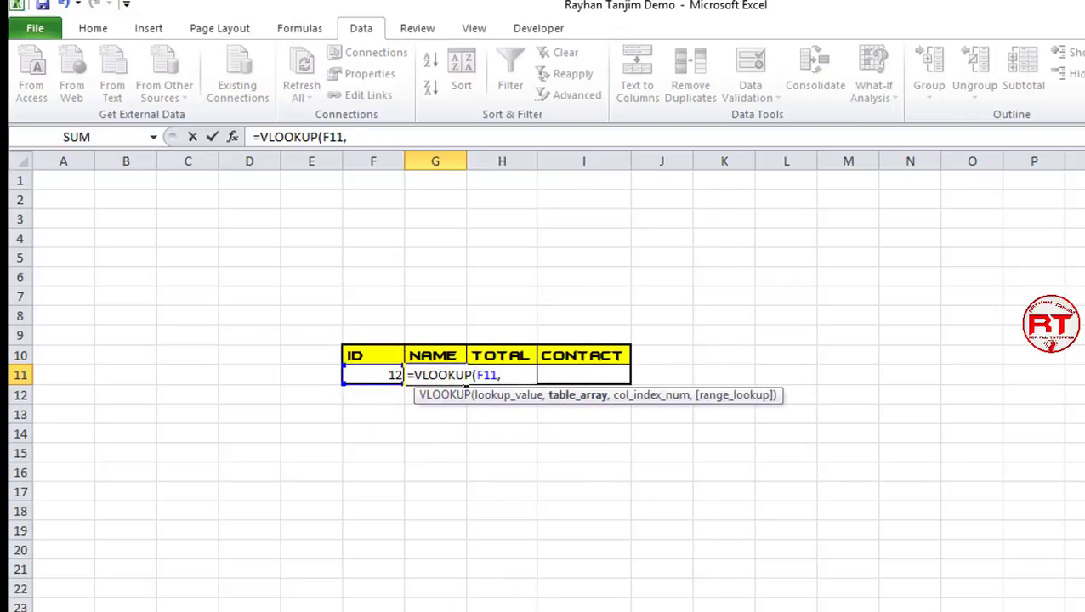
key(ctrl+Page_Down)
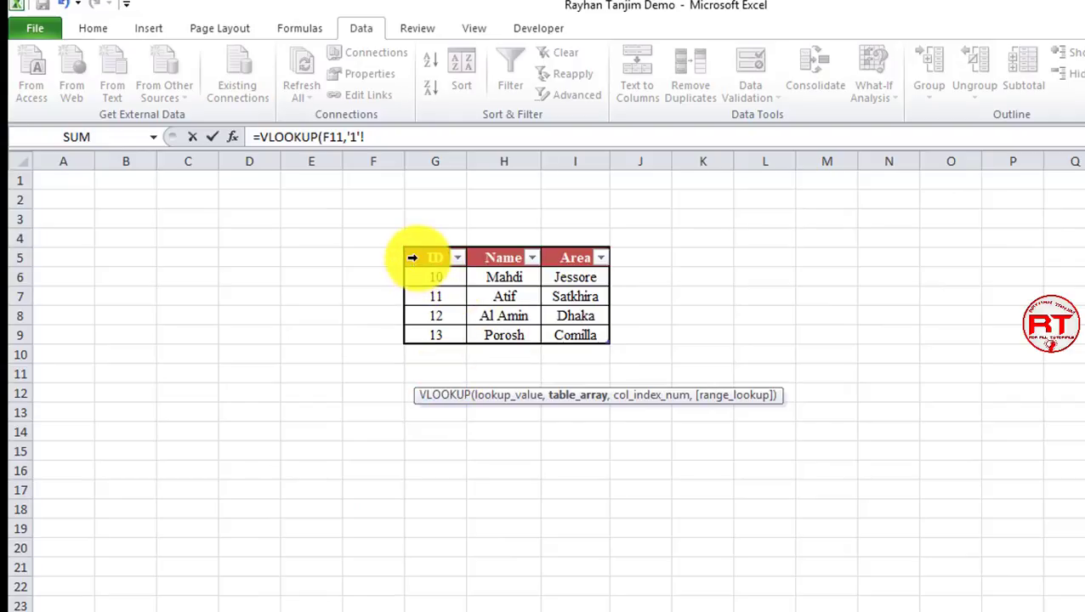
drag(412, 257, 479, 297)
drag(529, 339, 532, 343)
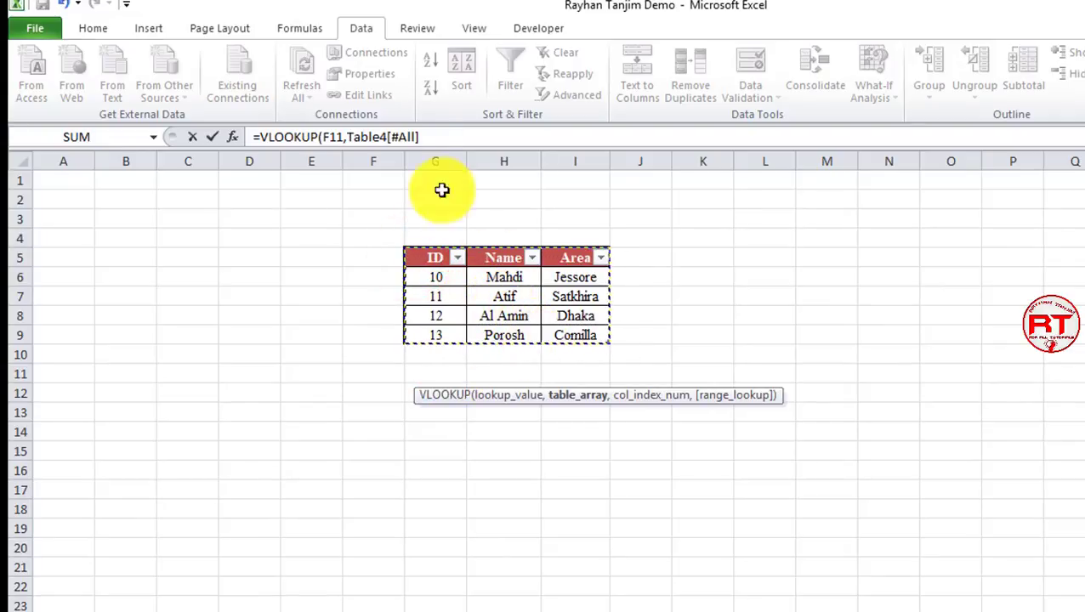
click(426, 137)
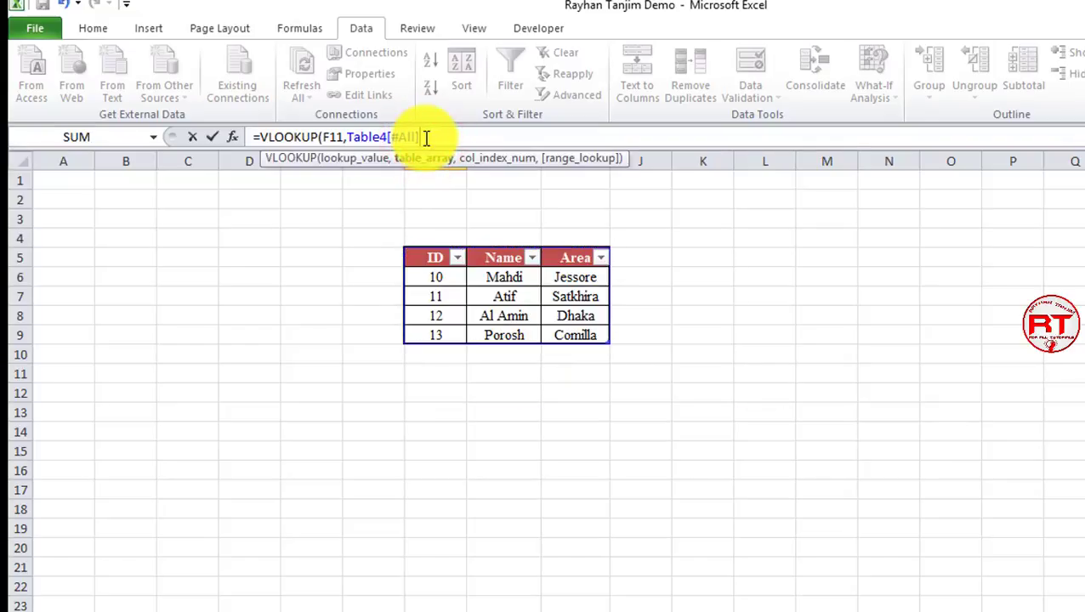
text(,)
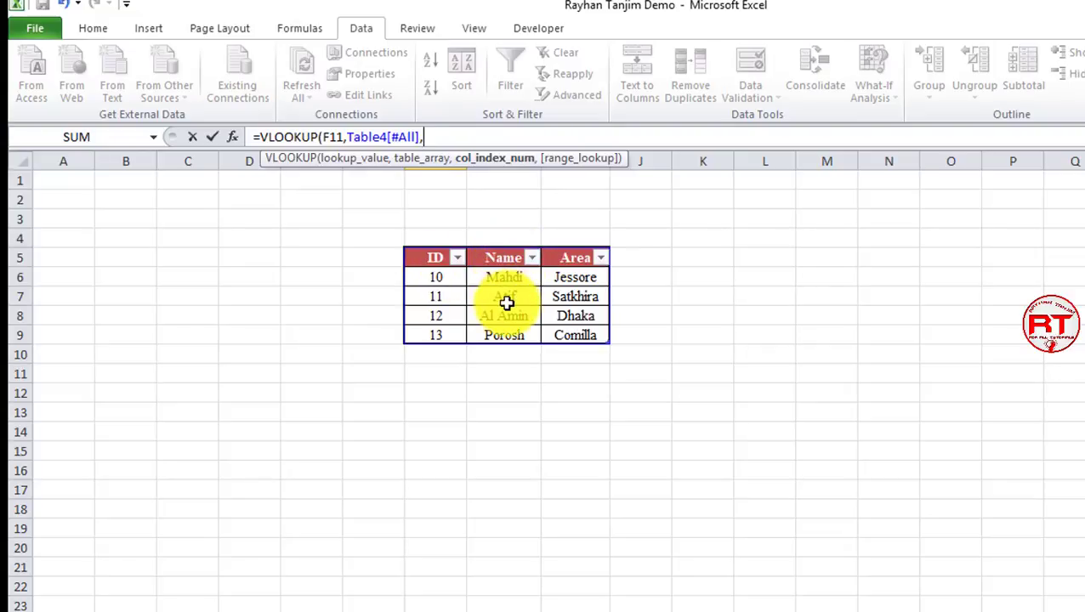
text(2,0)
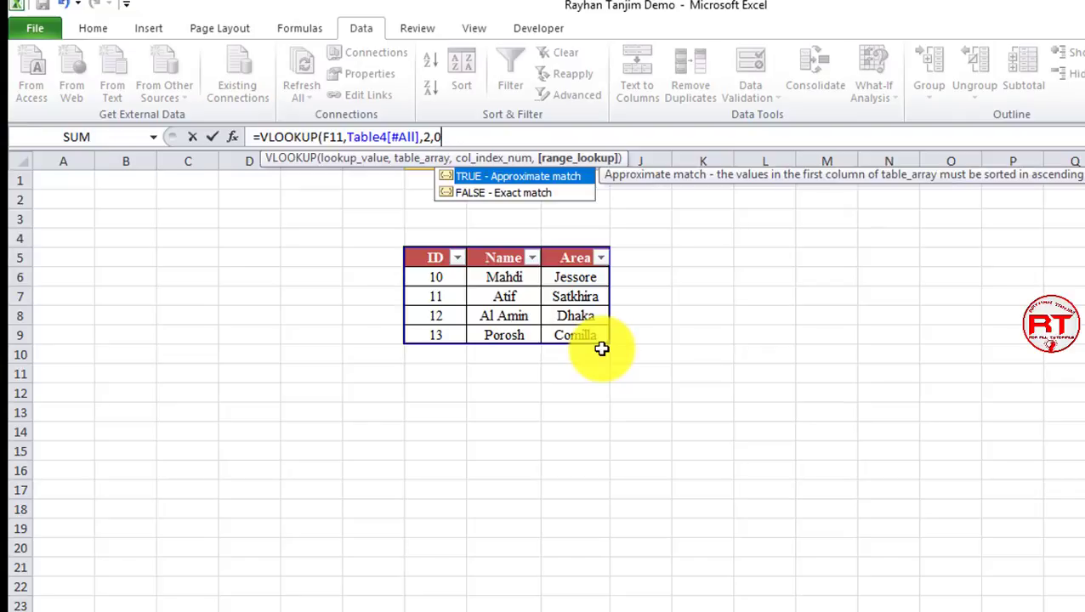
text())
key(Return)
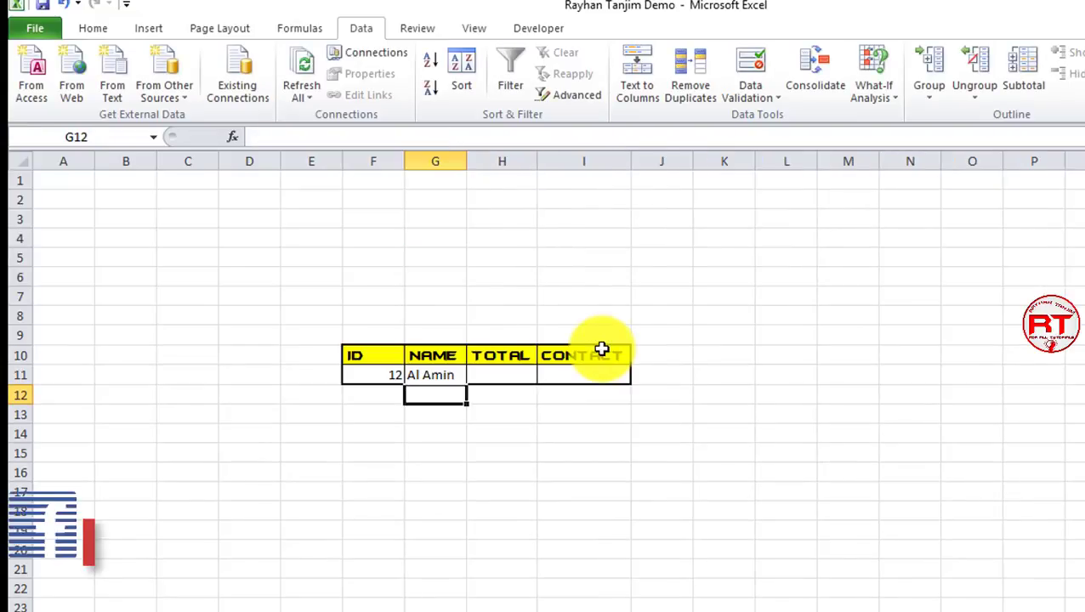
Pick ID 13 in F11 to test the name lookup, verifying it against sheet 1.
click(452, 375)
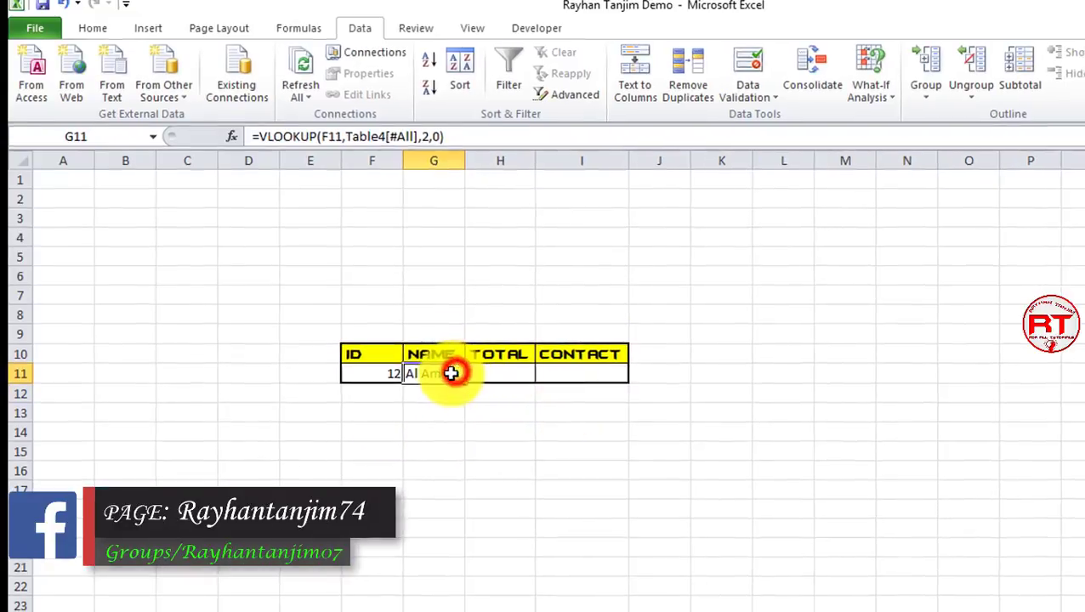
click(332, 312)
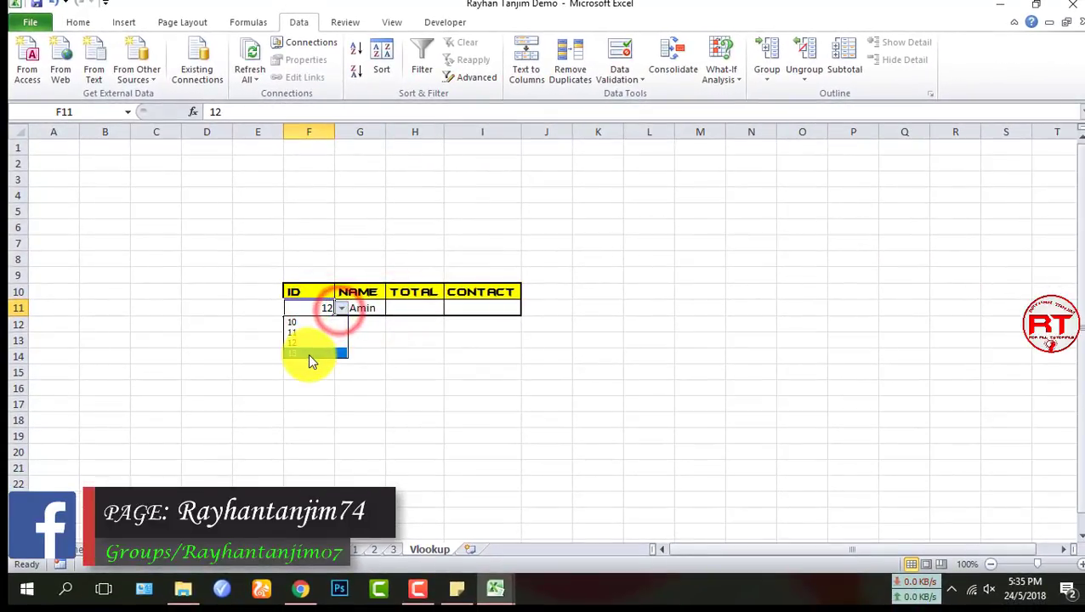
click(308, 353)
click(402, 322)
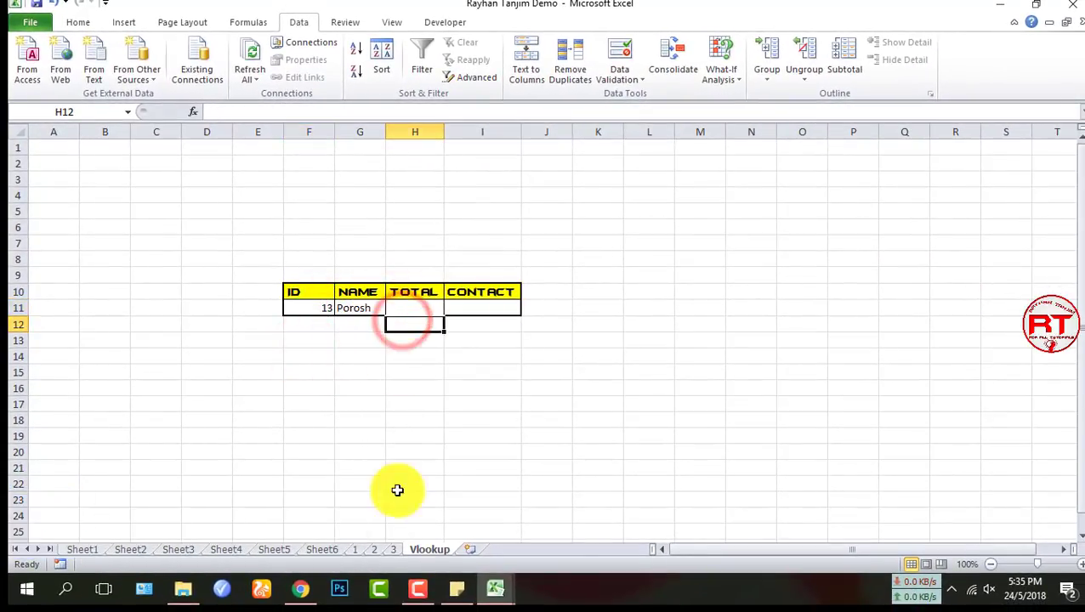
click(355, 550)
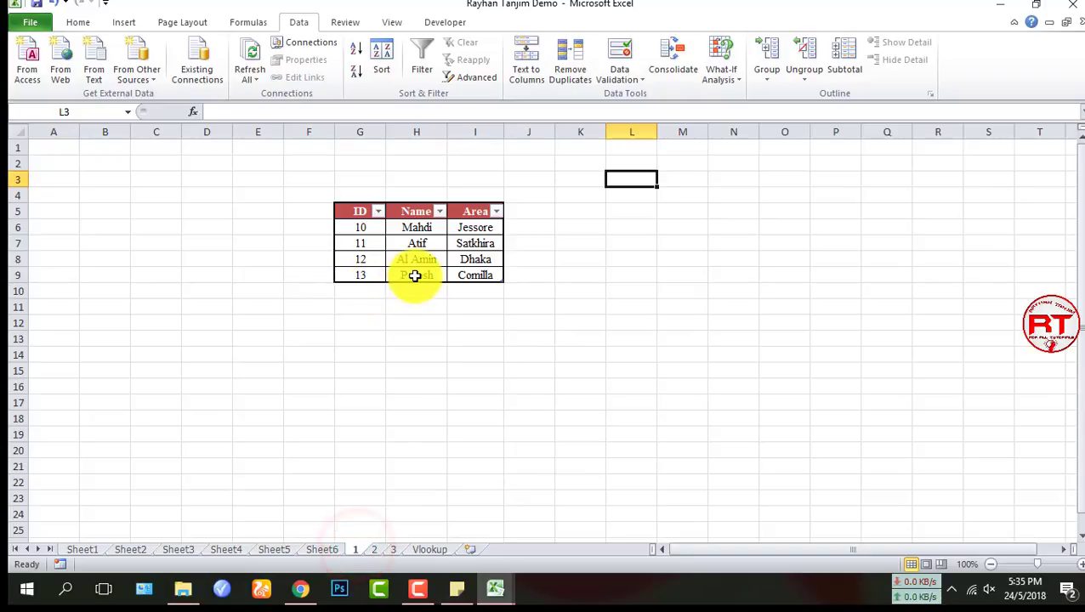
click(425, 549)
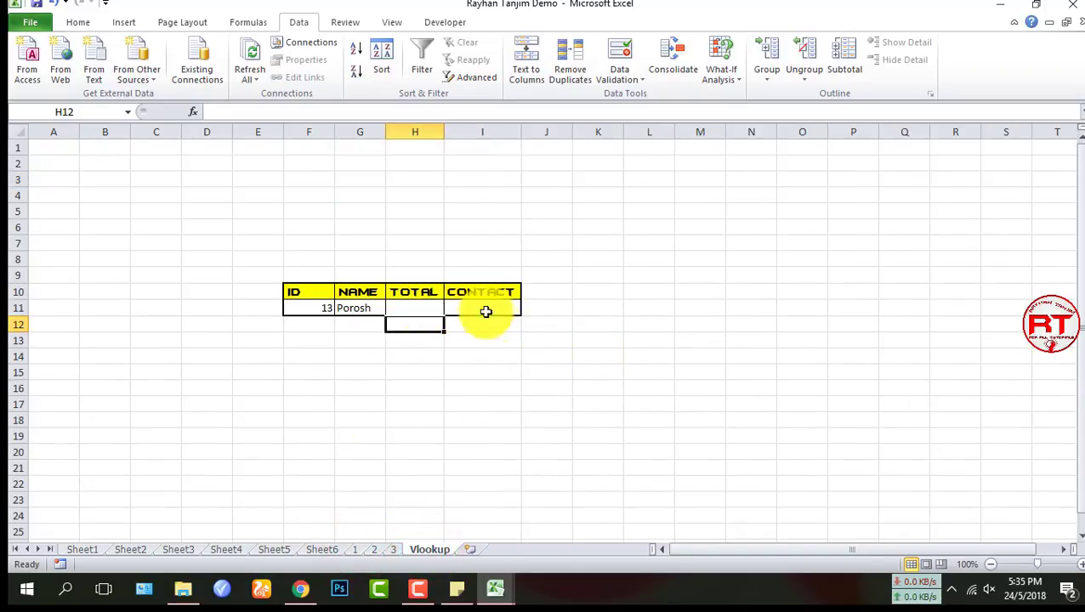
Enter =VLOOKUP(F11,'2'!C4:H9,6,0) in H11, returning total sales 5000 for ID 13.
double_click(420, 307)
text(=)
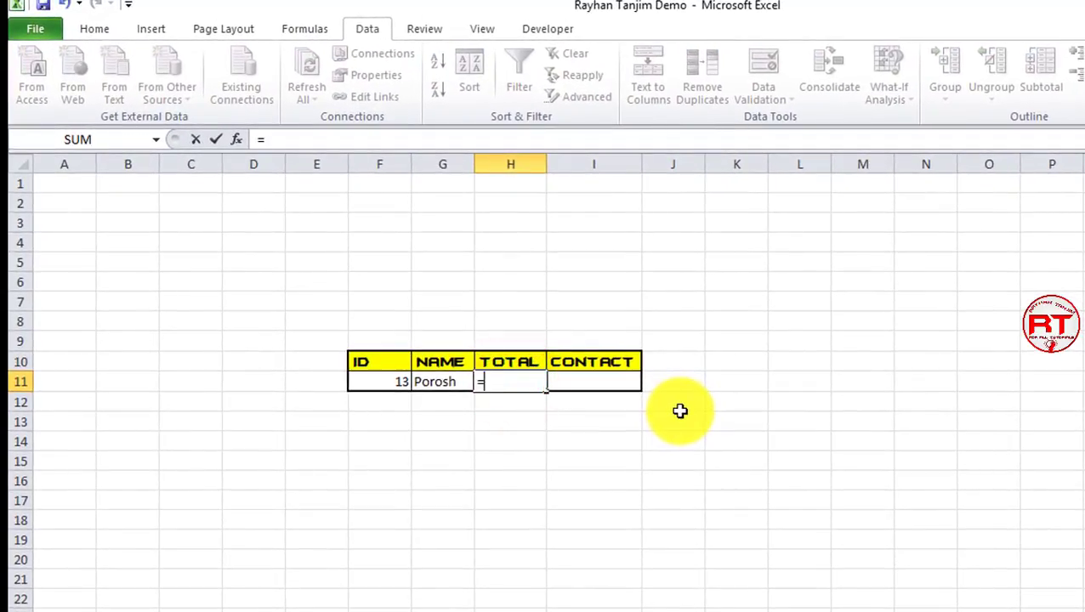
text(vl)
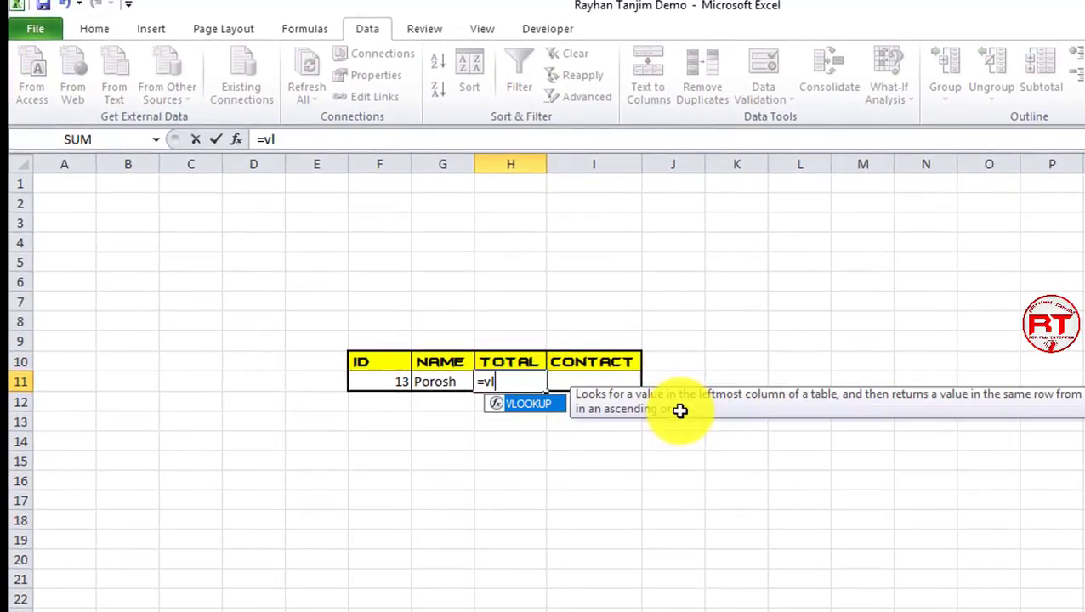
key(Tab)
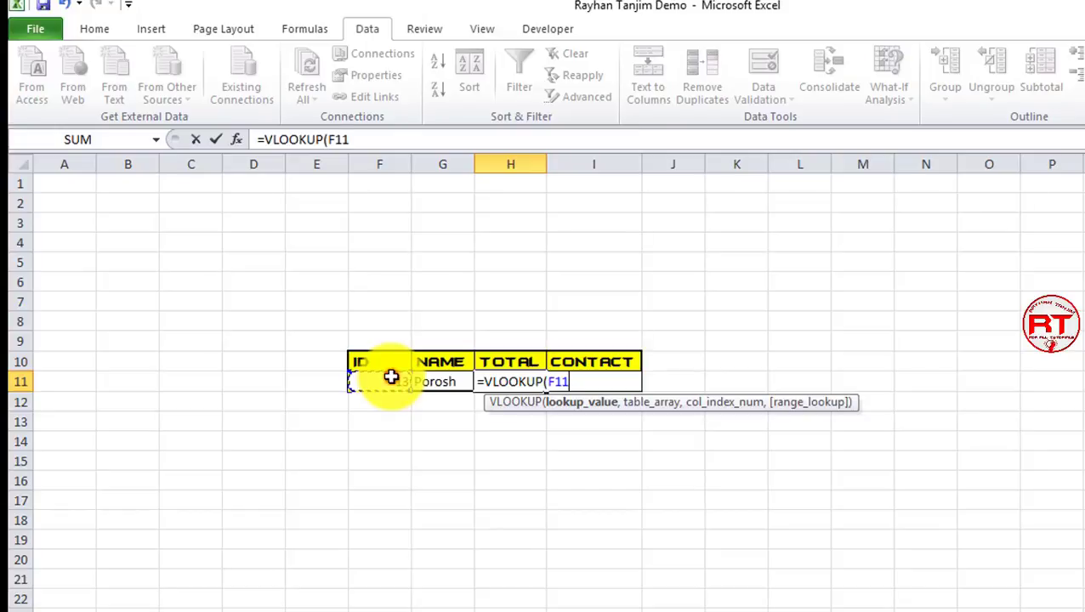
text(,)
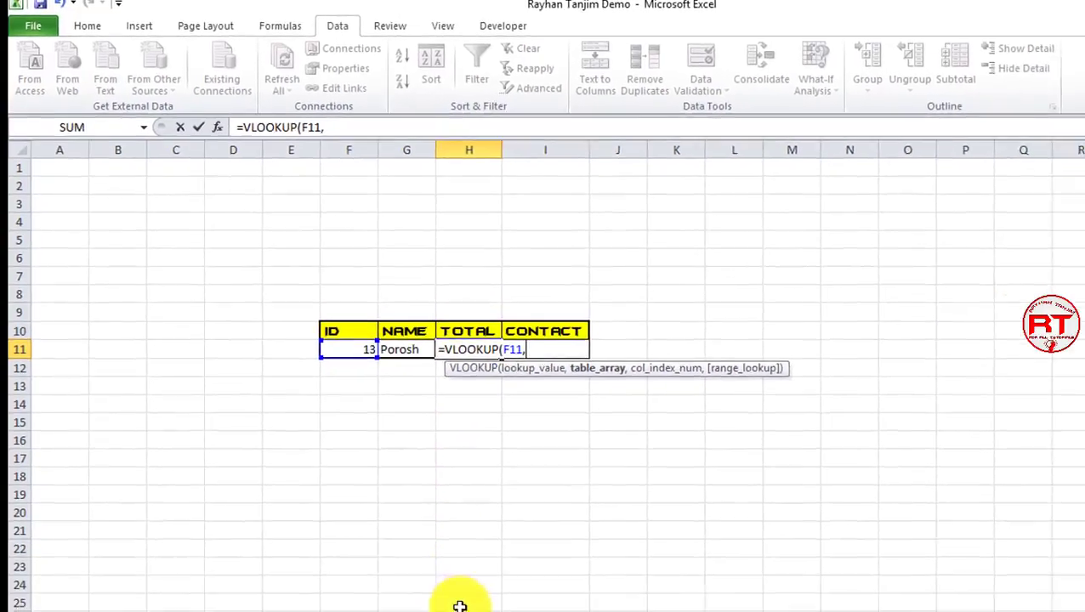
click(374, 549)
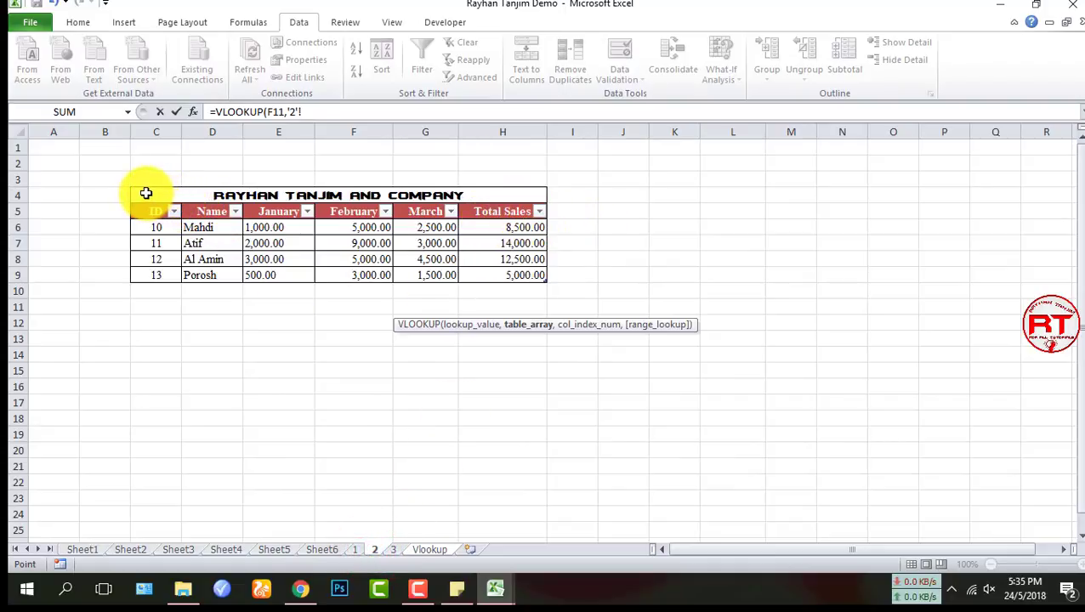
drag(146, 194, 502, 275)
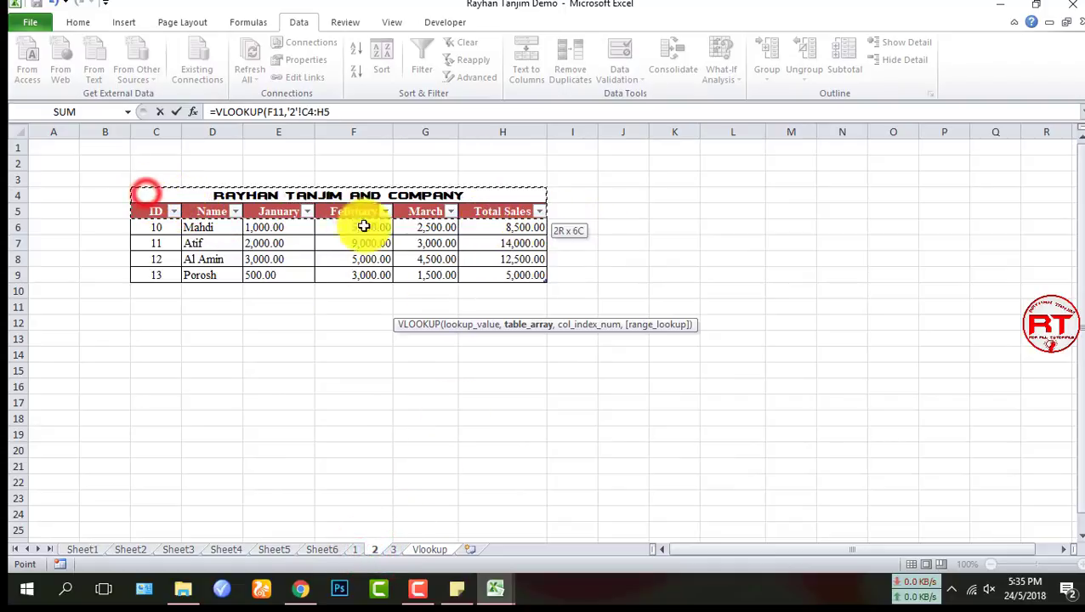
click(349, 111)
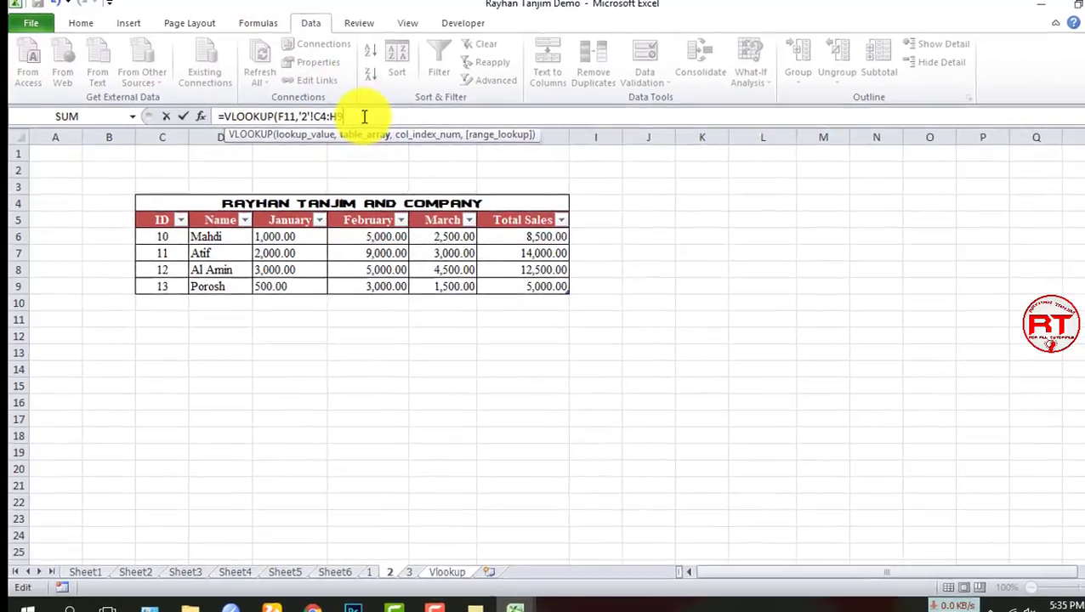
text(,6)
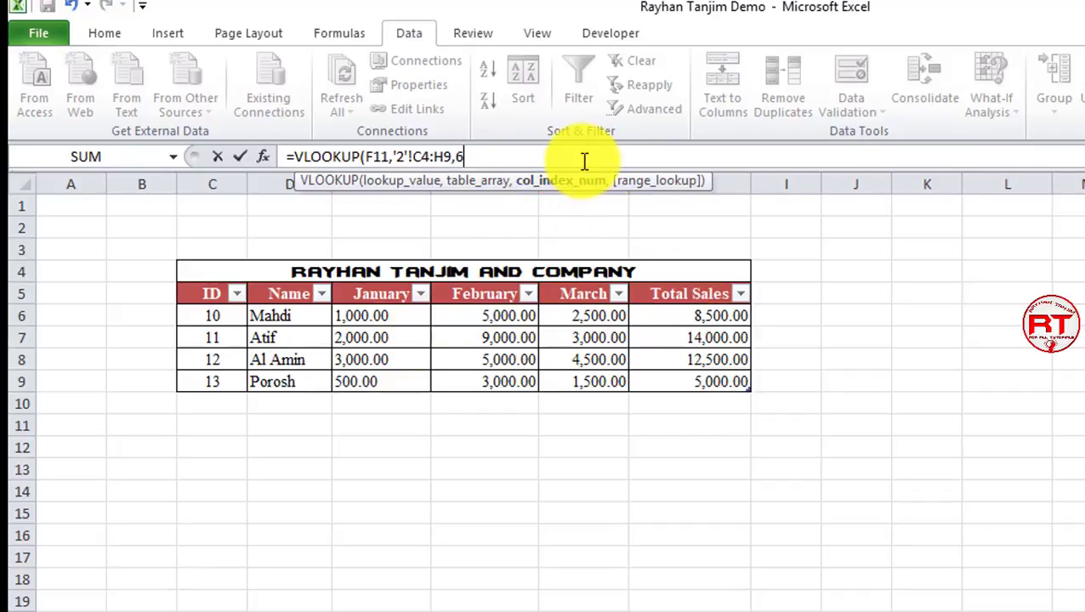
text(,0)
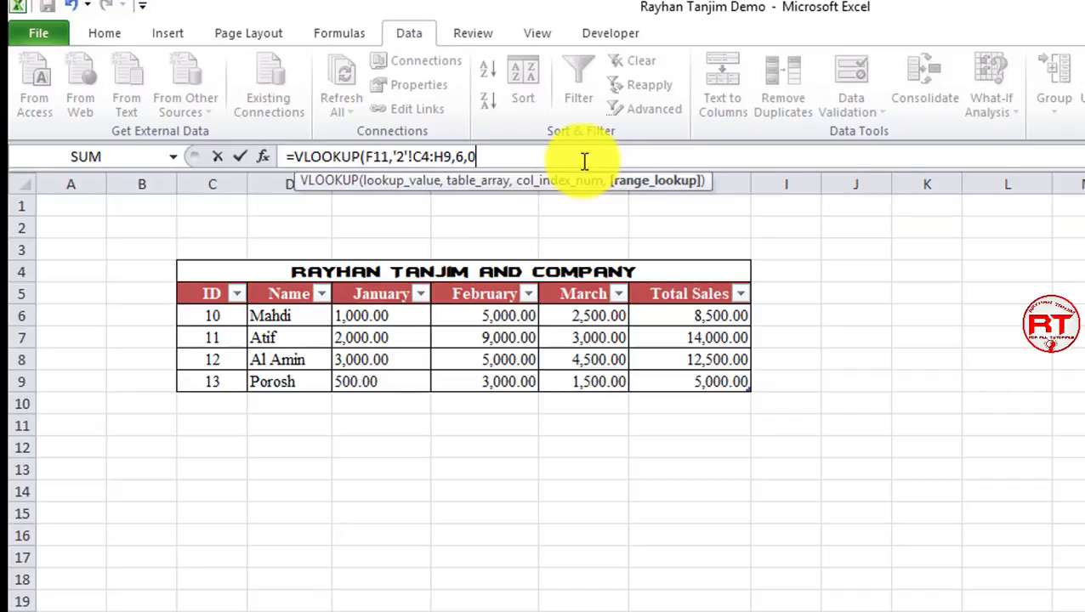
key(Return)
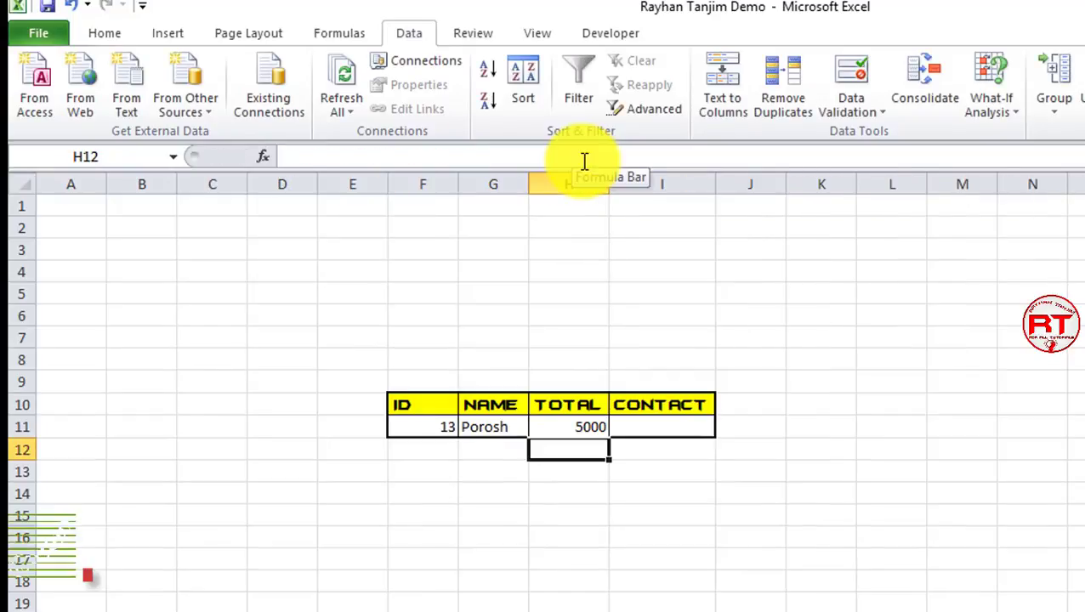
Change the H10 header to TOTAL SALES and autofit column H to show it fully.
click(417, 428)
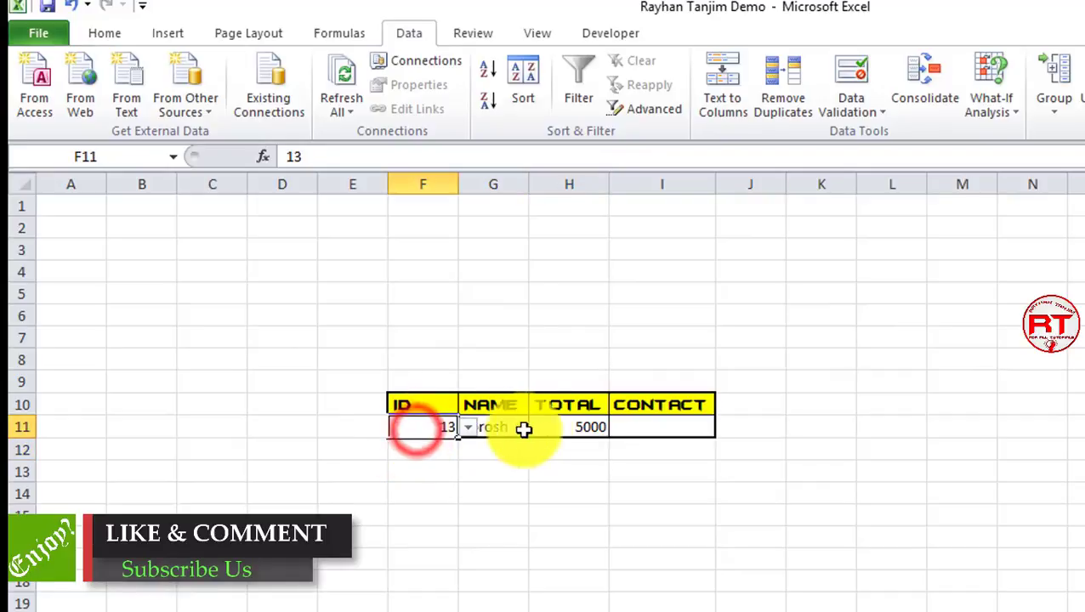
click(585, 426)
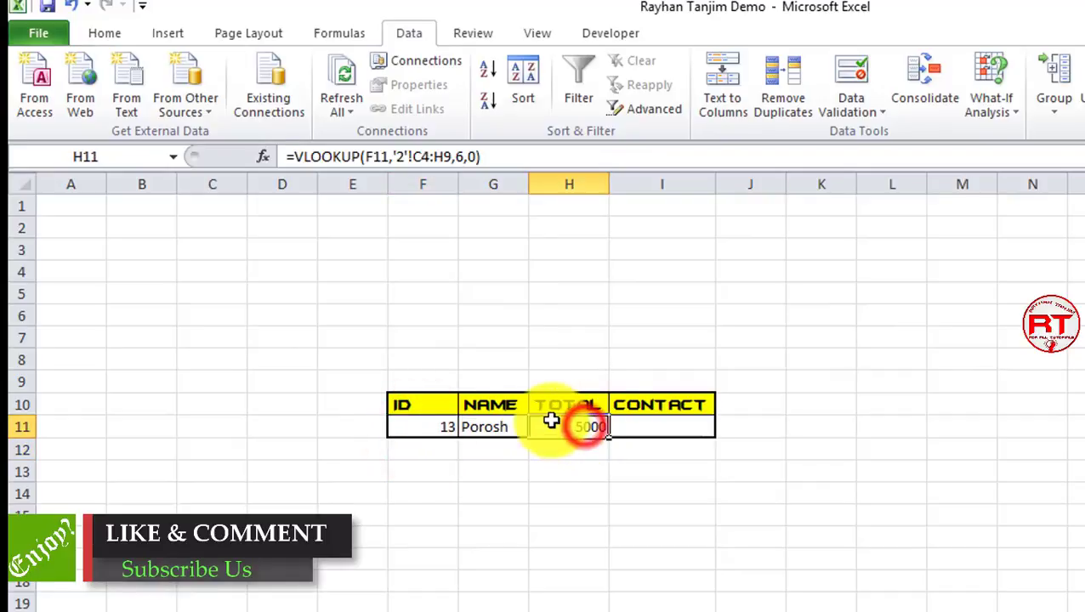
click(604, 405)
double_click(604, 405)
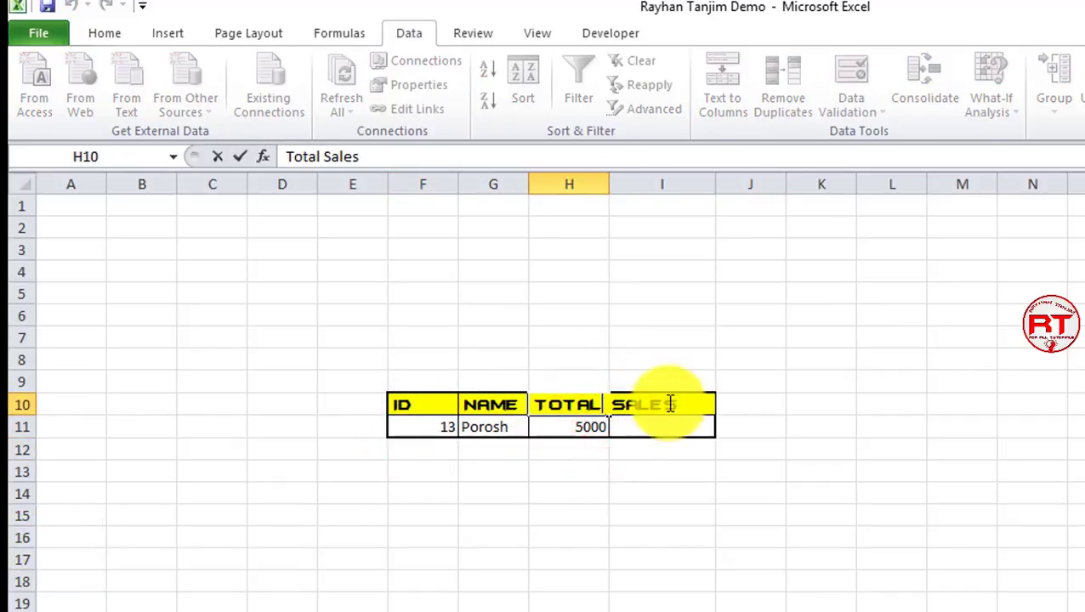
double_click(612, 168)
click(944, 337)
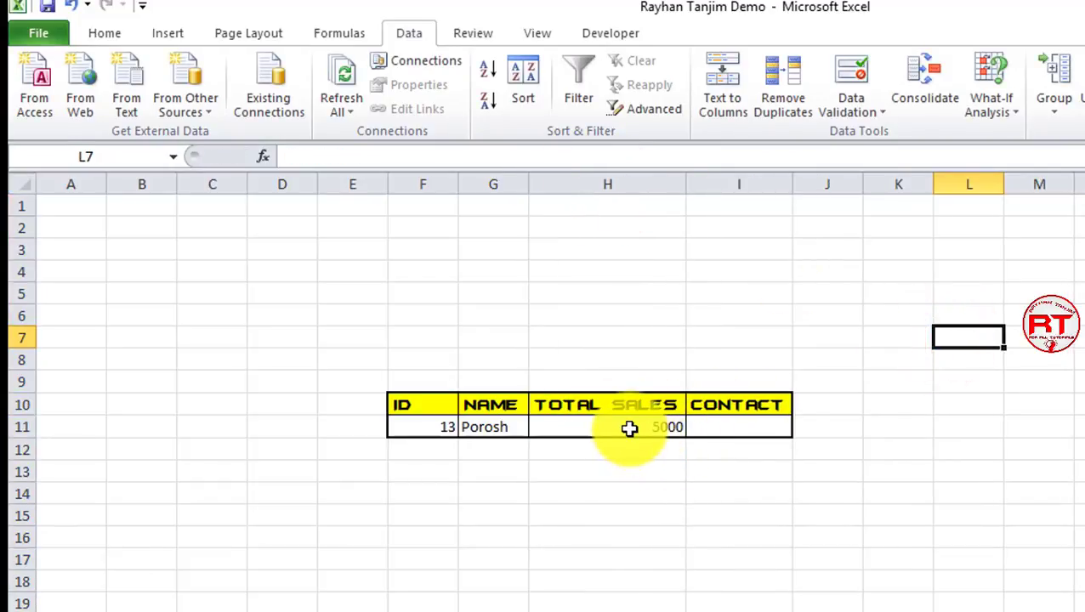
Choose ID 10 in F11, filling its name and 8500 total sales, then view the sales sheet.
click(437, 429)
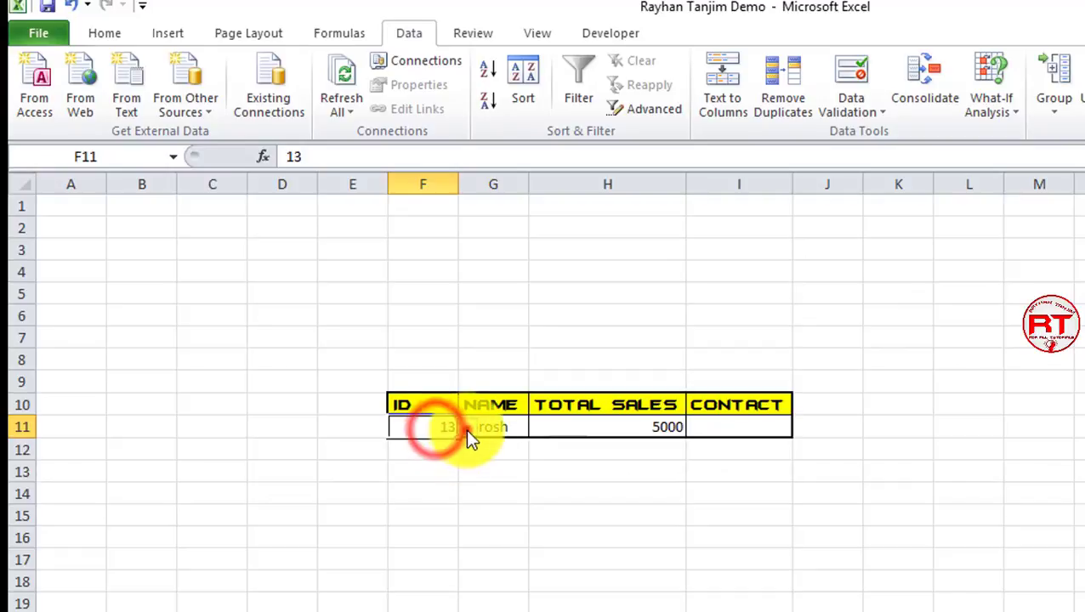
click(467, 428)
click(437, 448)
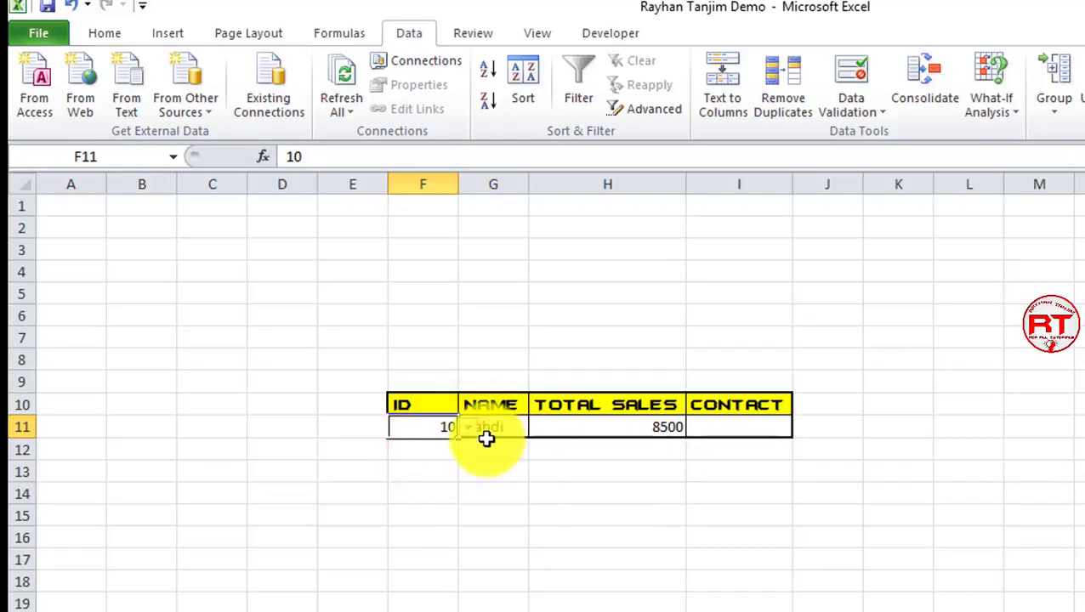
click(515, 473)
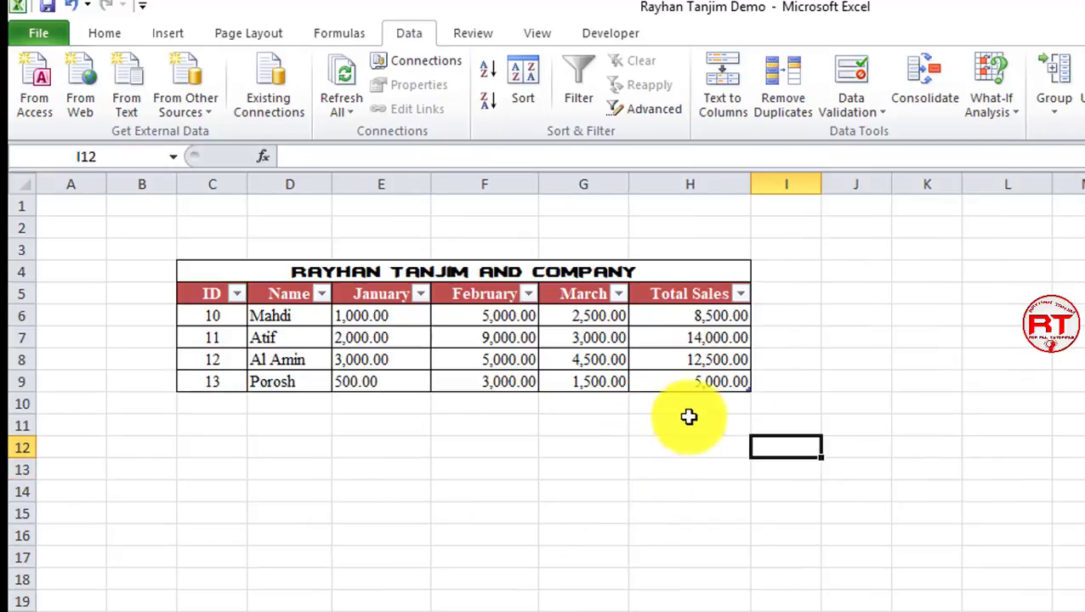
click(704, 318)
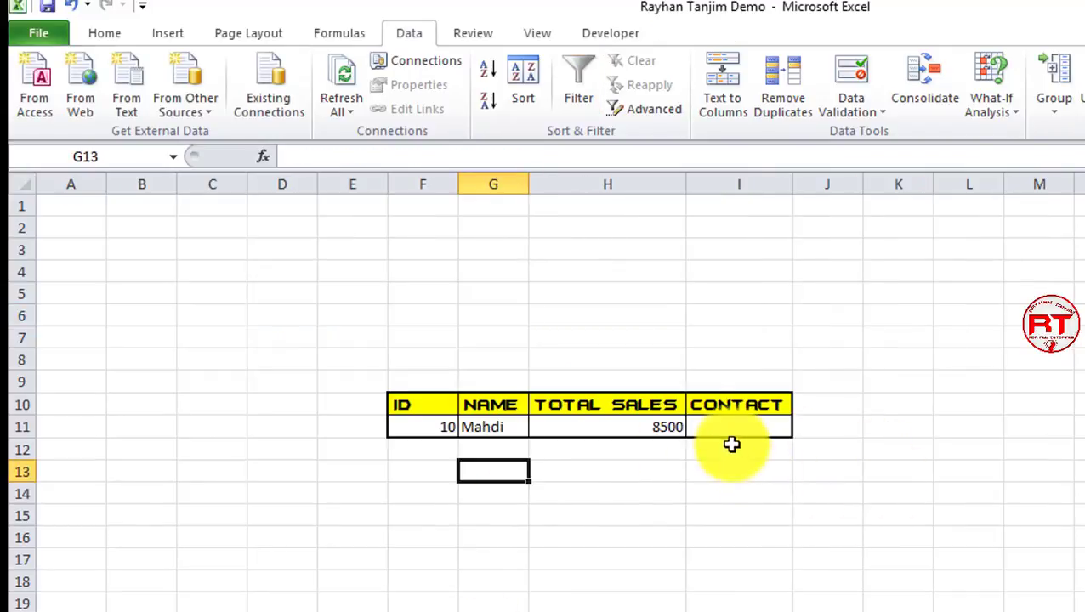
Enter =VLOOKUP(F11,Table3[#All],4,0) in I11 to pull the contact number from sheet 3.
click(737, 429)
double_click(737, 428)
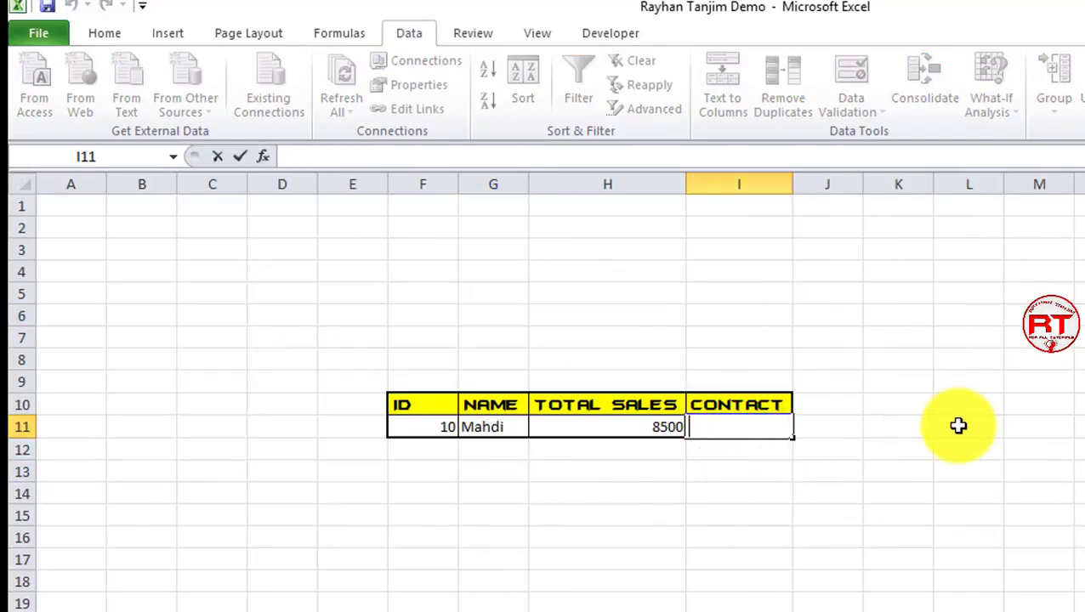
text(=v)
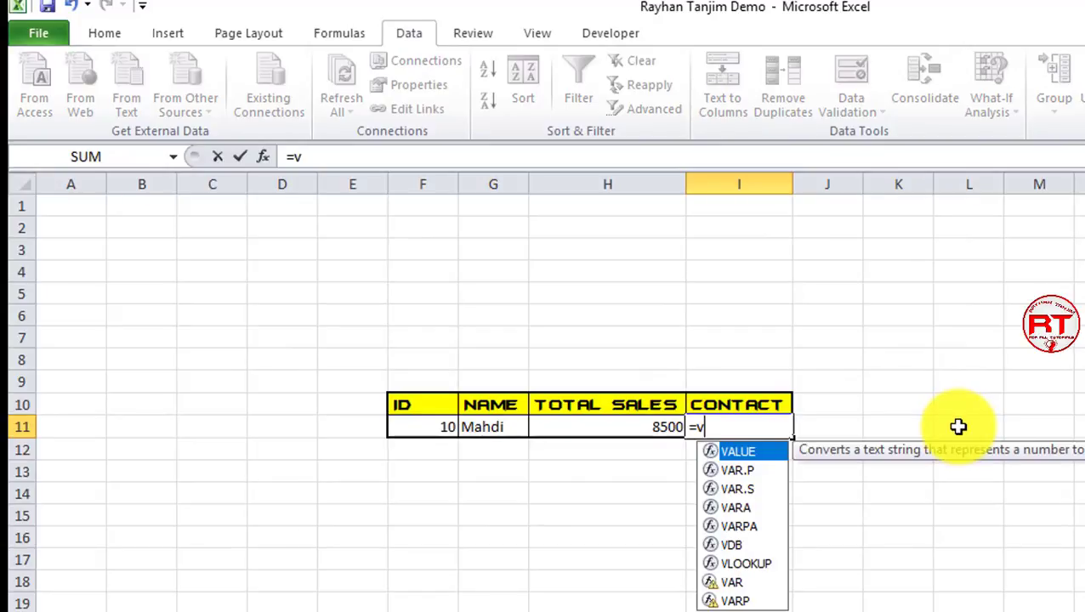
text(l)
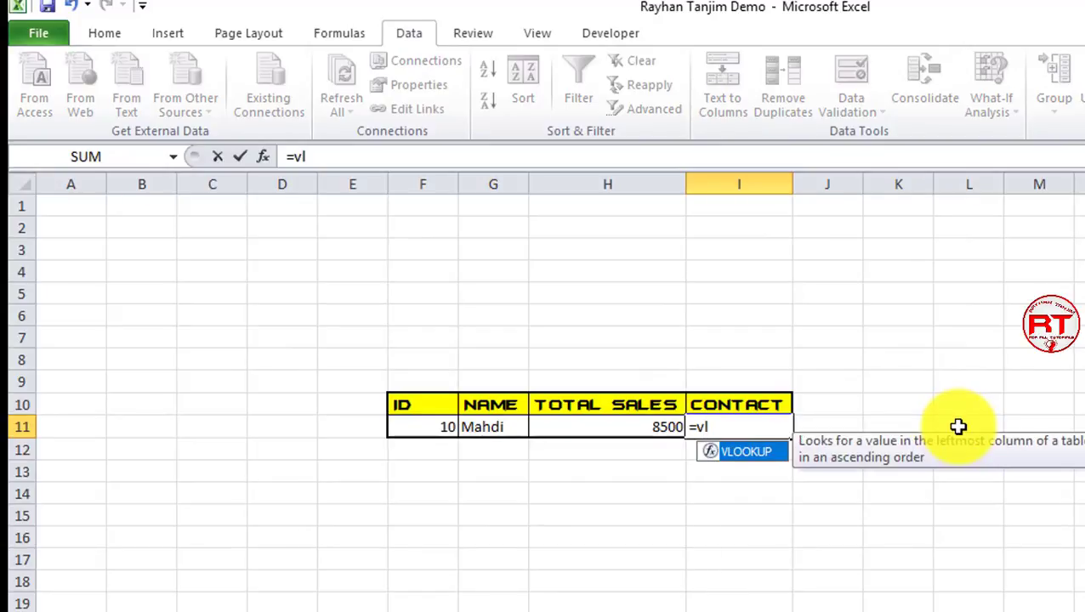
key(Tab)
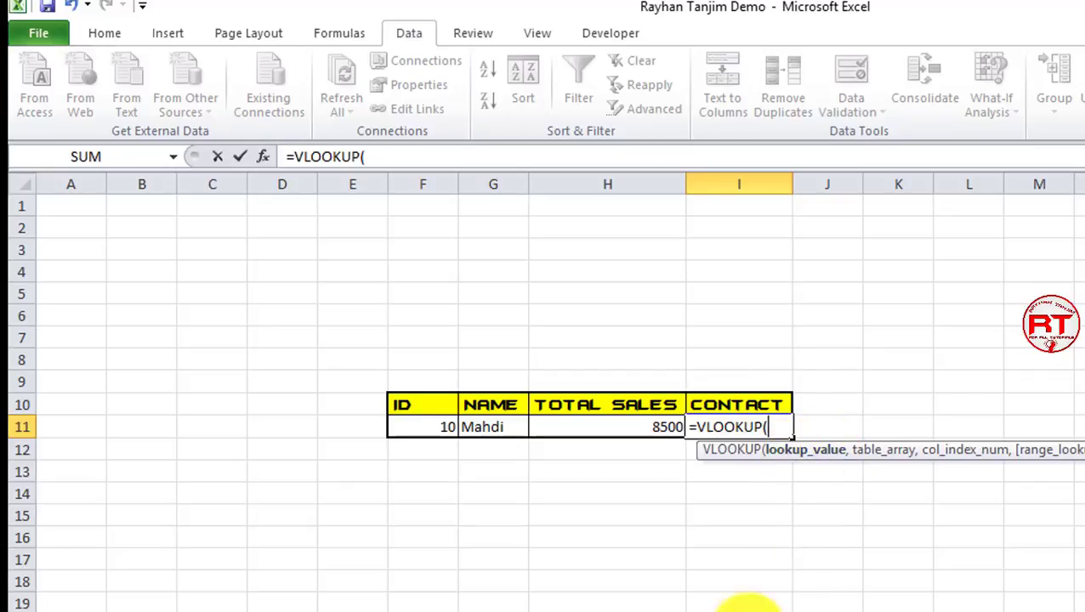
click(432, 427)
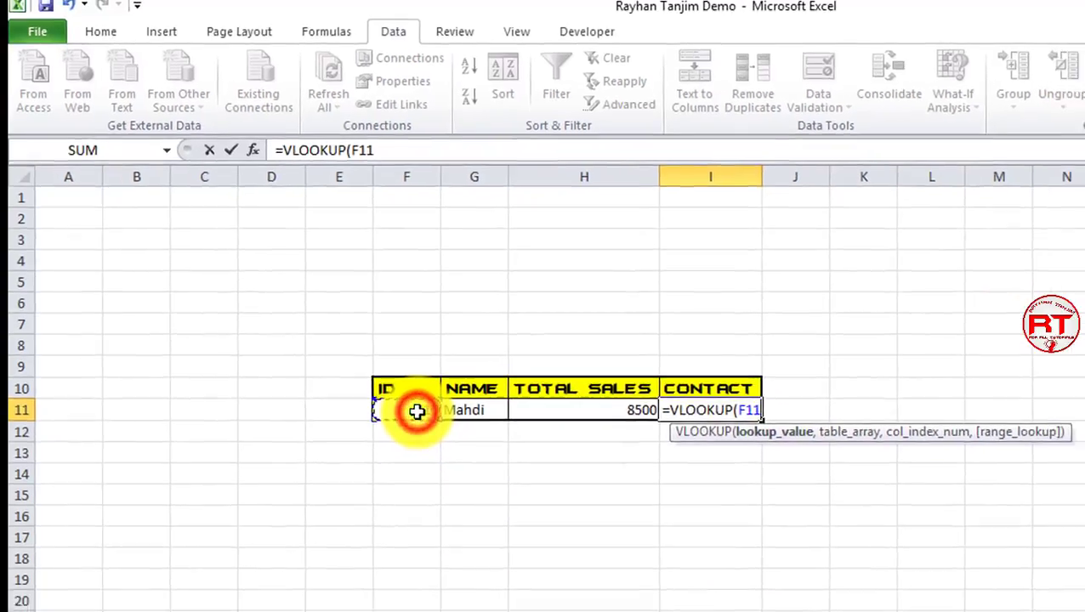
text(,)
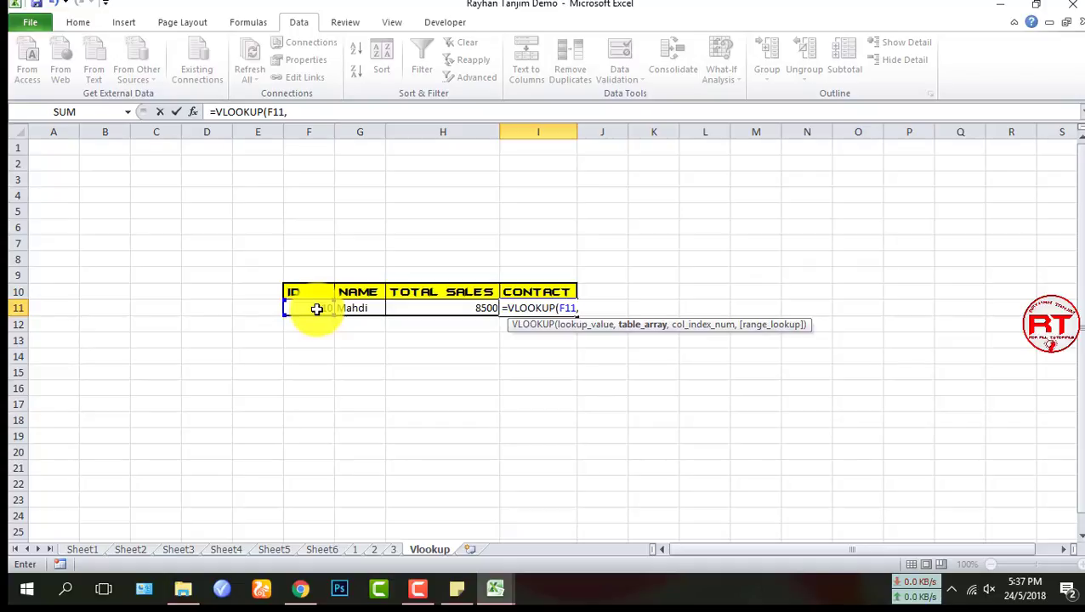
click(393, 551)
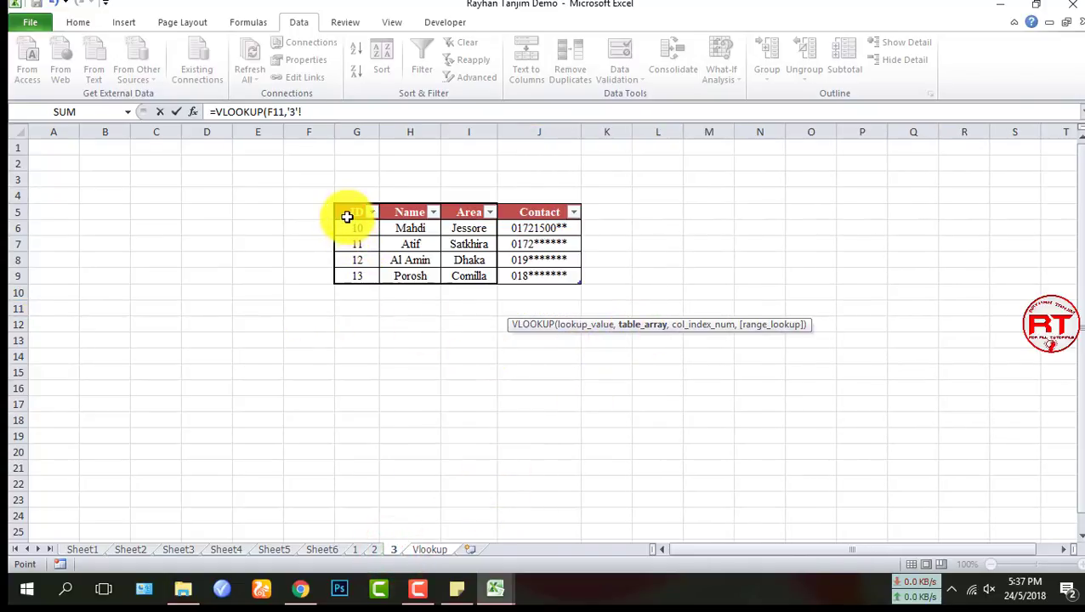
drag(348, 216, 526, 278)
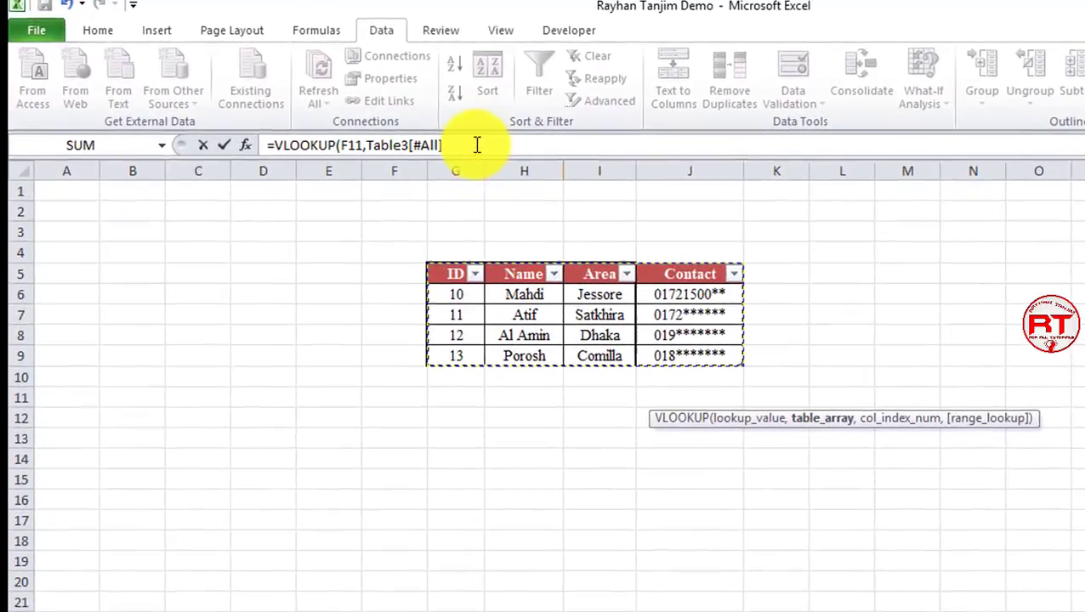
click(483, 143)
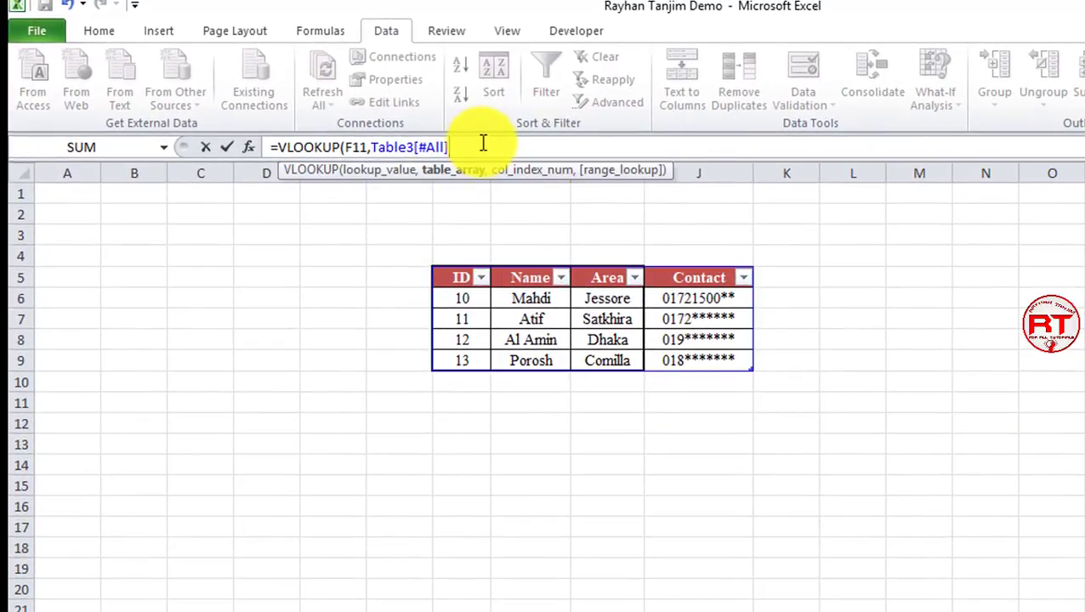
text(,4)
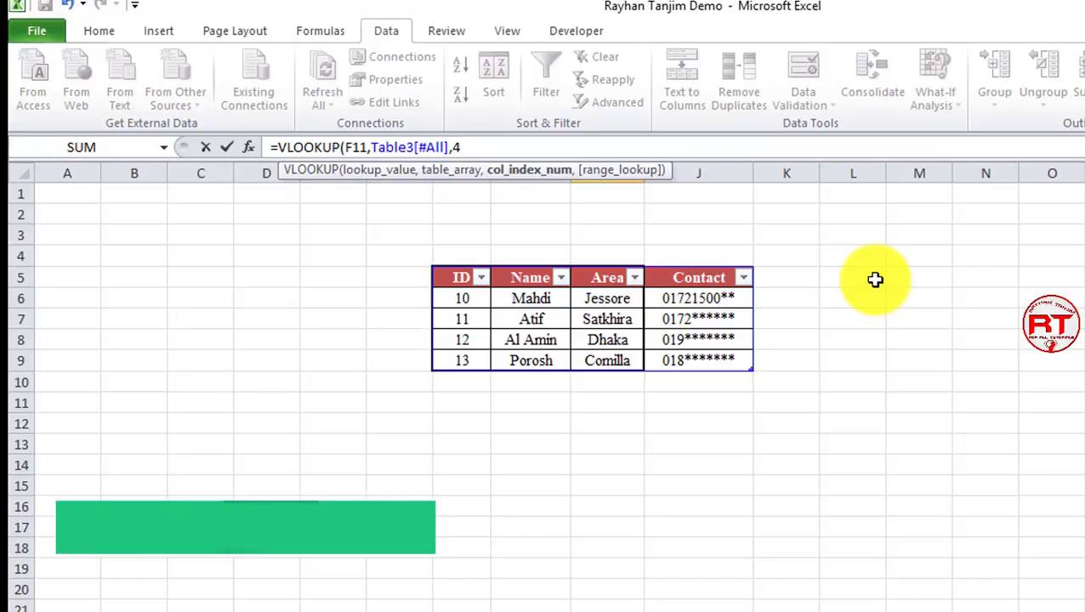
text(,)
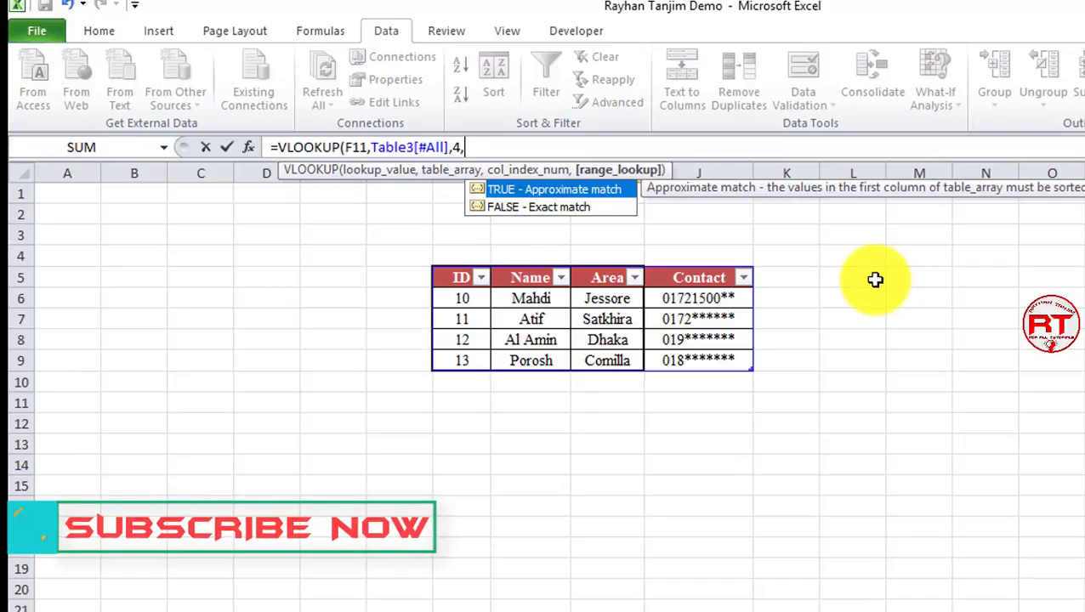
text(0)
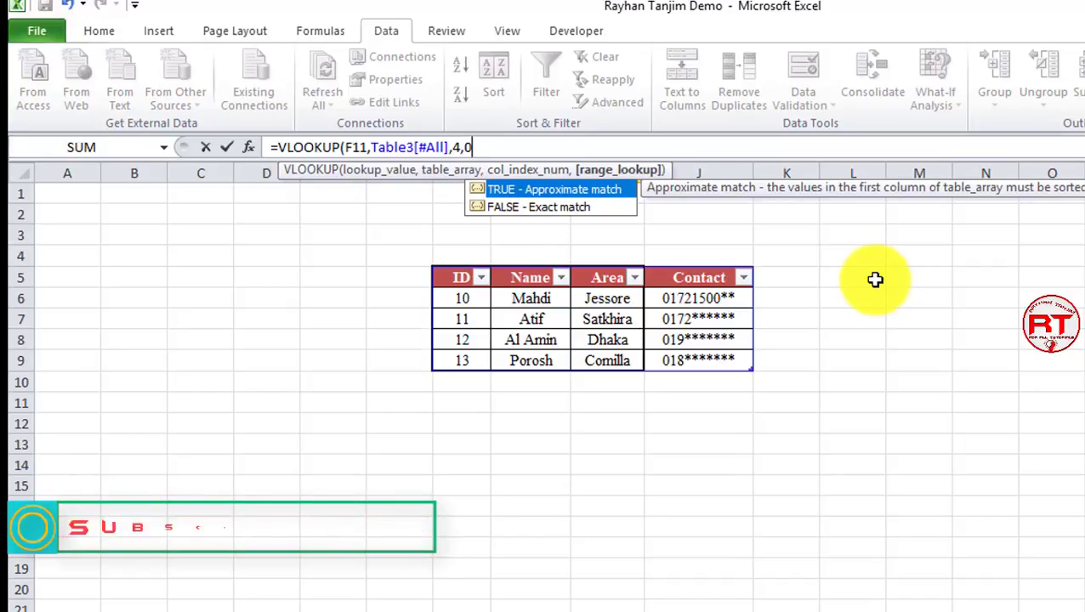
text())
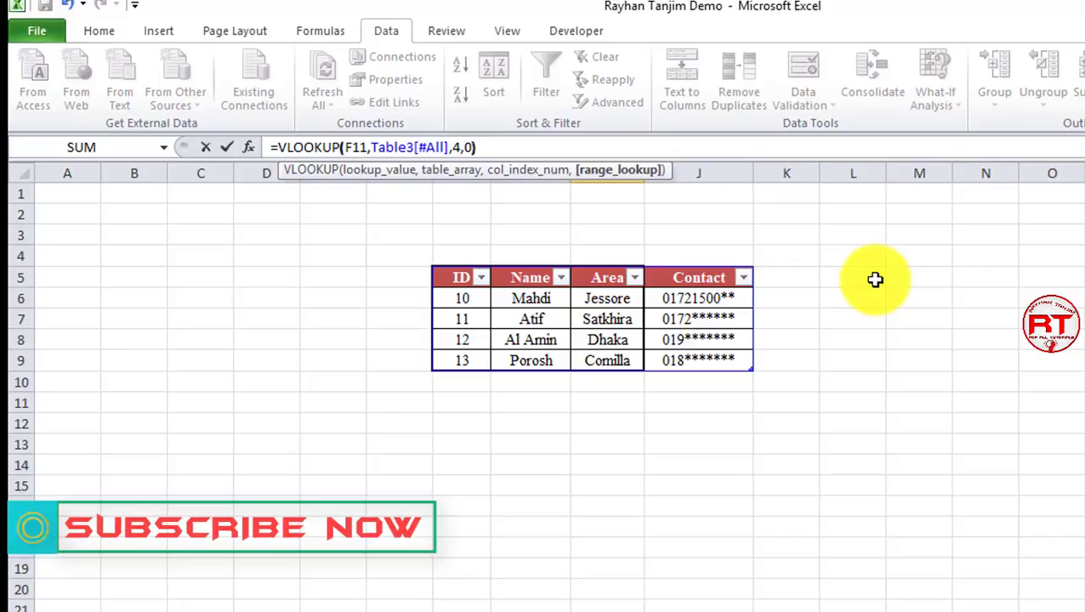
key(Return)
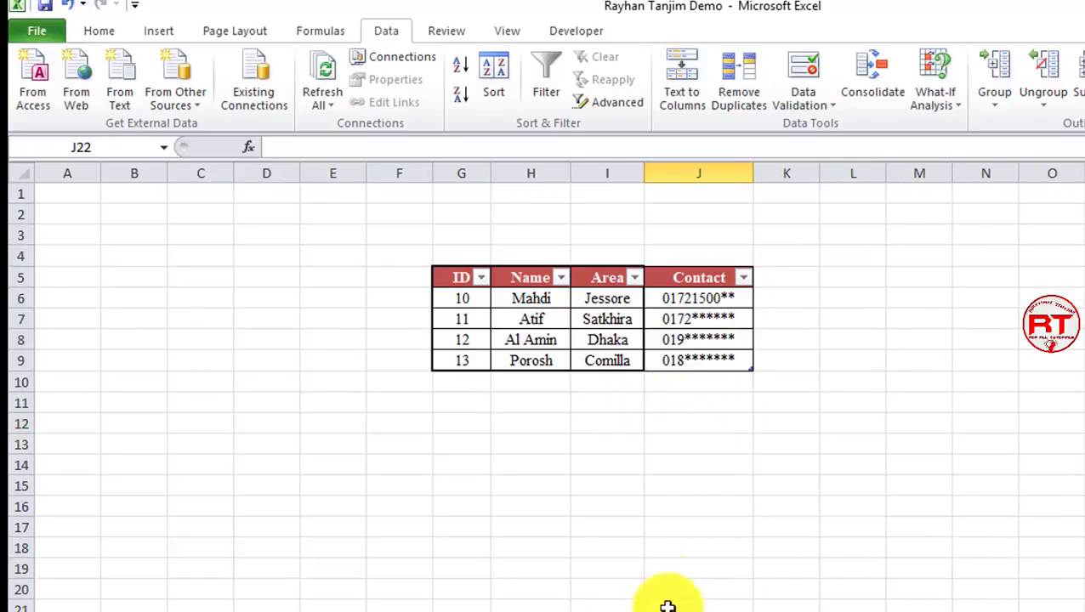
Choose ID 13 in F11 so the row fills with its name, 5000 and contact number.
click(410, 404)
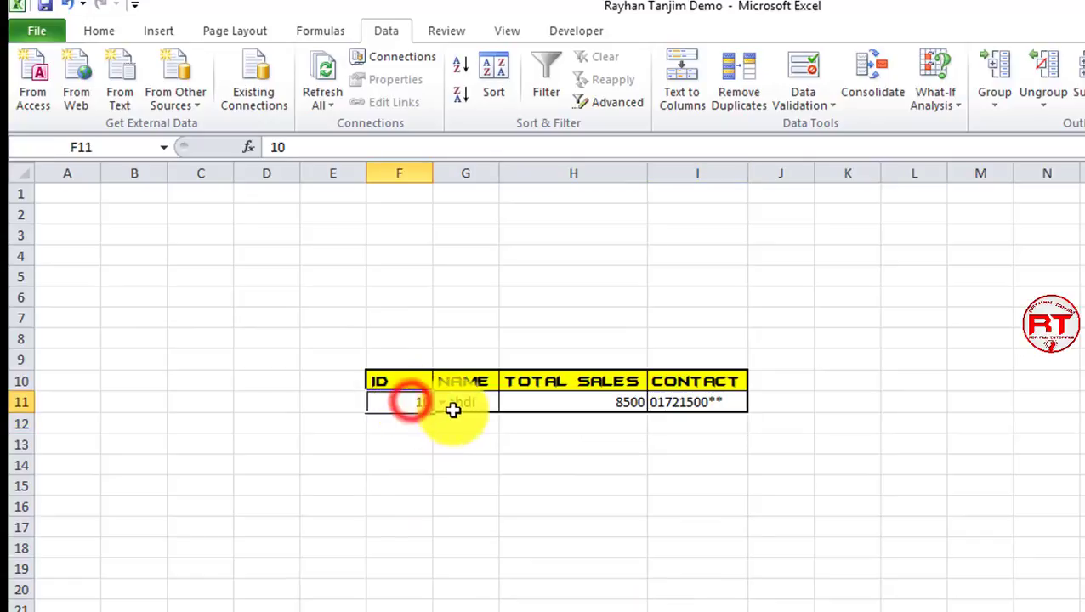
click(436, 406)
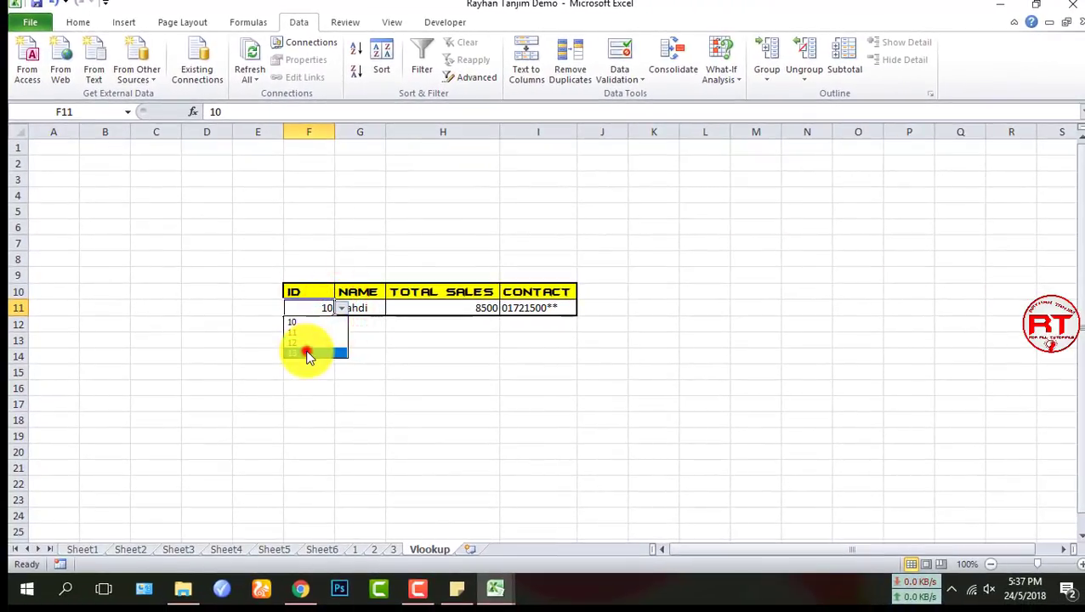
click(308, 354)
click(389, 341)
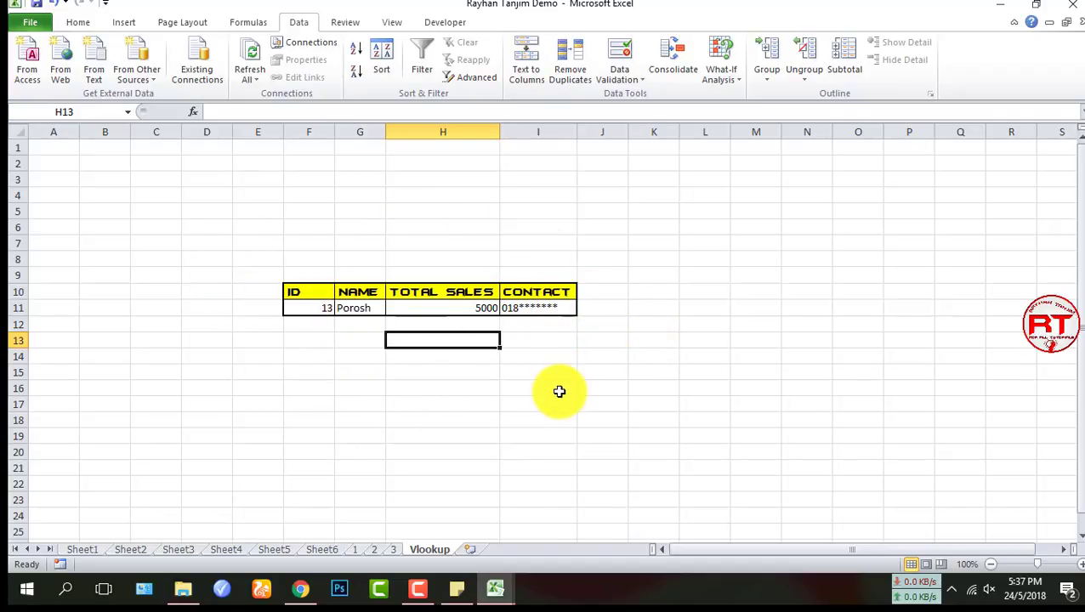
Compare the results against sheets 2 and 3, then return to the Vlookup sheet.
click(353, 554)
click(380, 555)
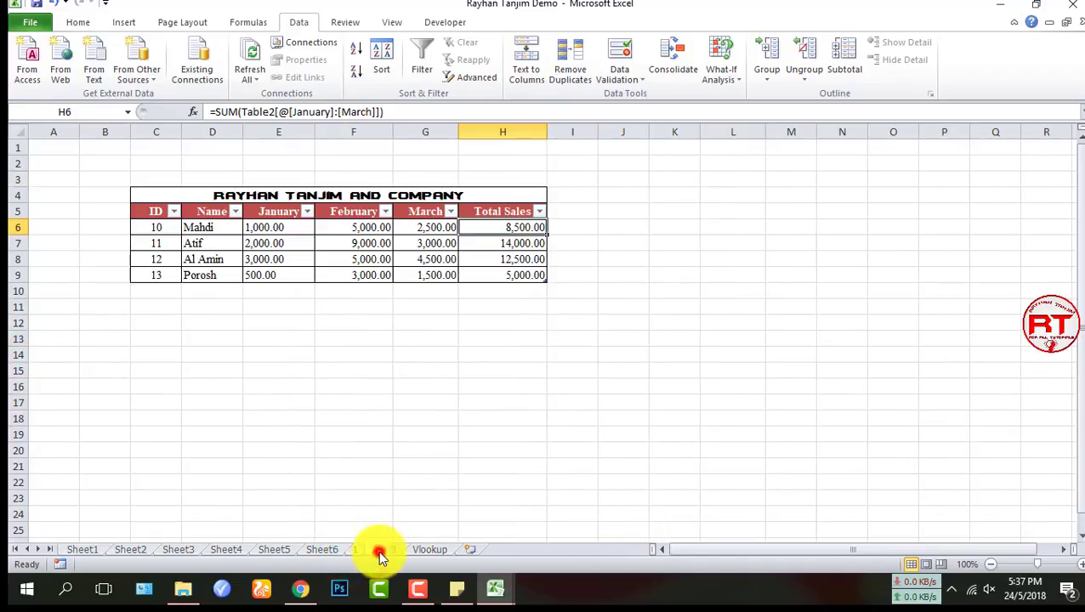
click(394, 552)
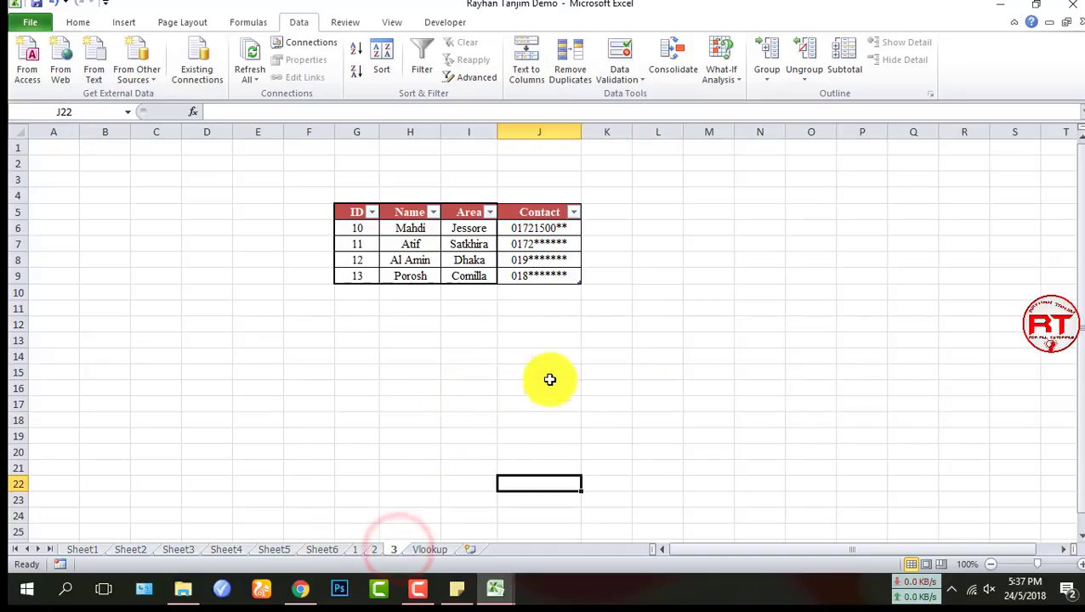
click(423, 551)
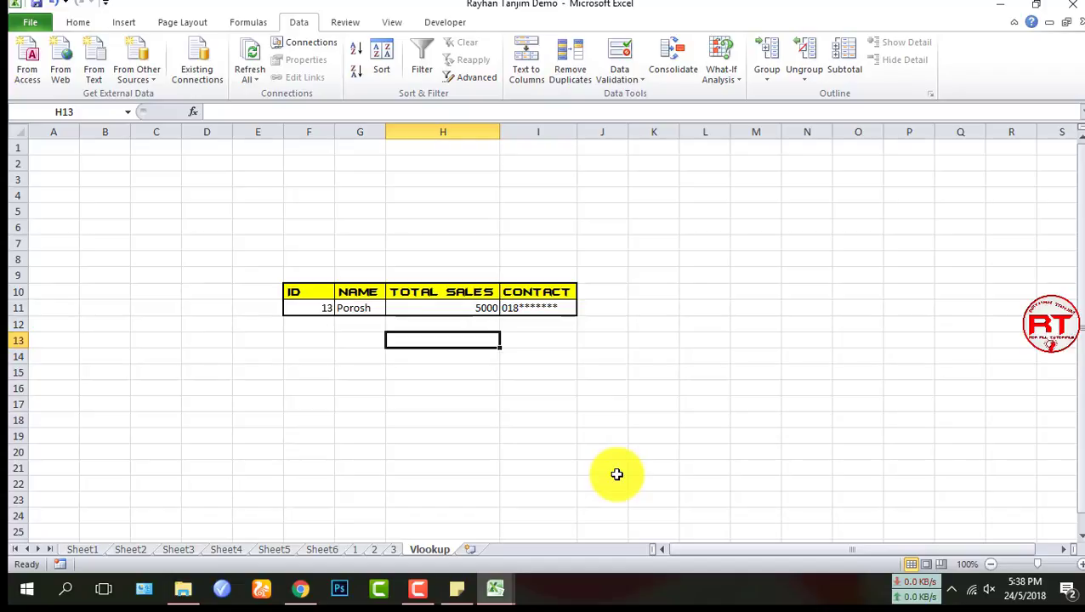
Switch to the subscribe workbook window showing the VLOOKUP FROM MULTIPLE SHEET banner.
click(497, 594)
click(425, 527)
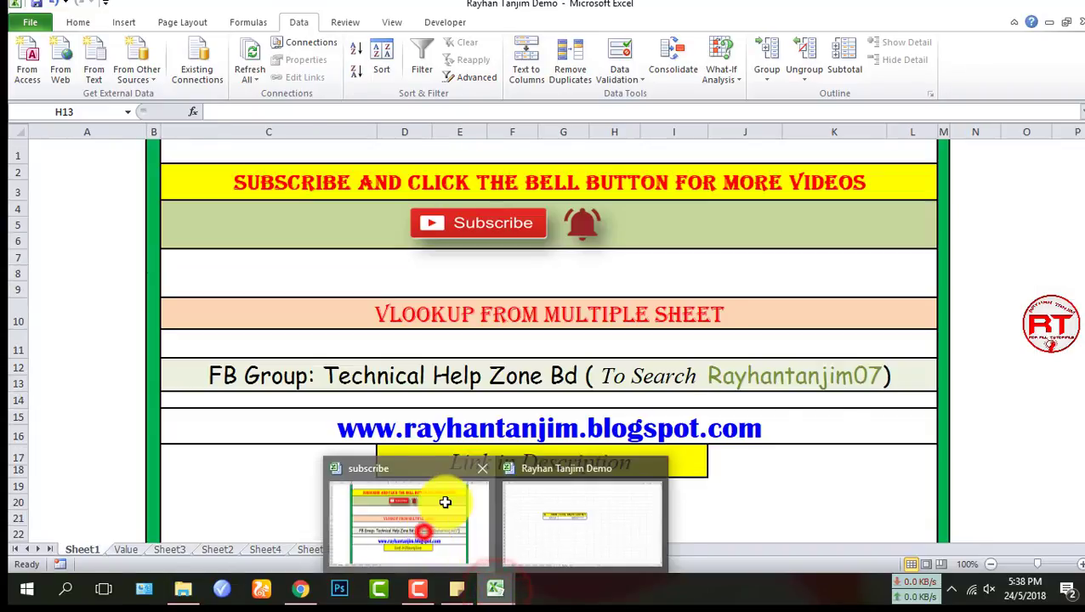